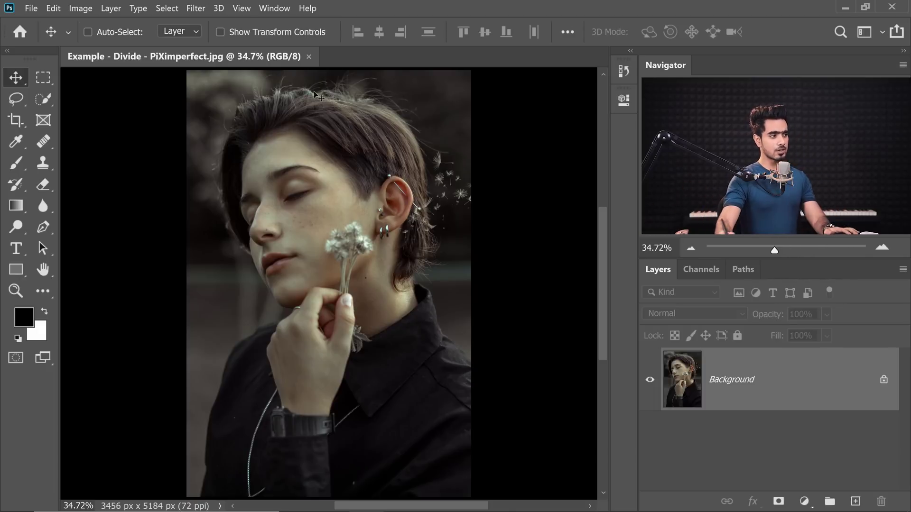
# - Add a black Solid Color fill layer above the portrait's Background layer and hide it so the hoop earrings can be sampled
pyautogui.moveTo(307, 205); pyautogui.dragTo(324, 201)
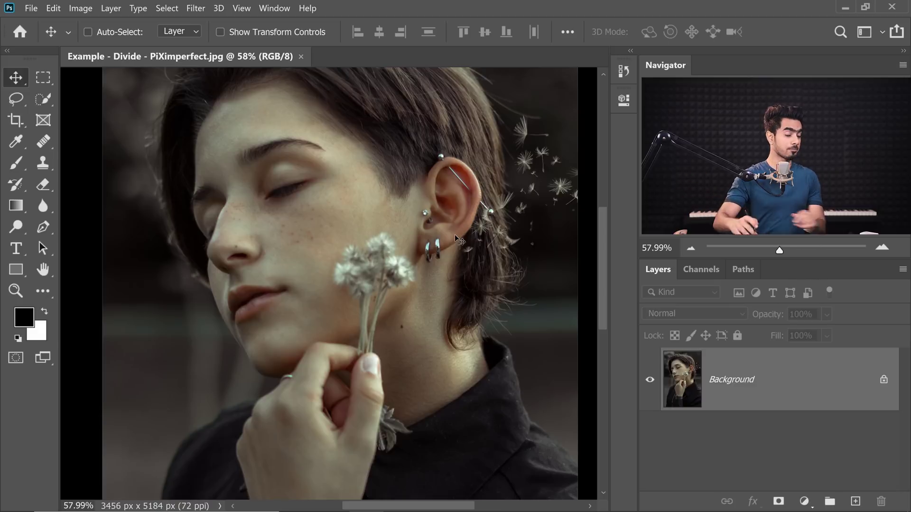
pyautogui.moveTo(420, 267); pyautogui.dragTo(393, 288)
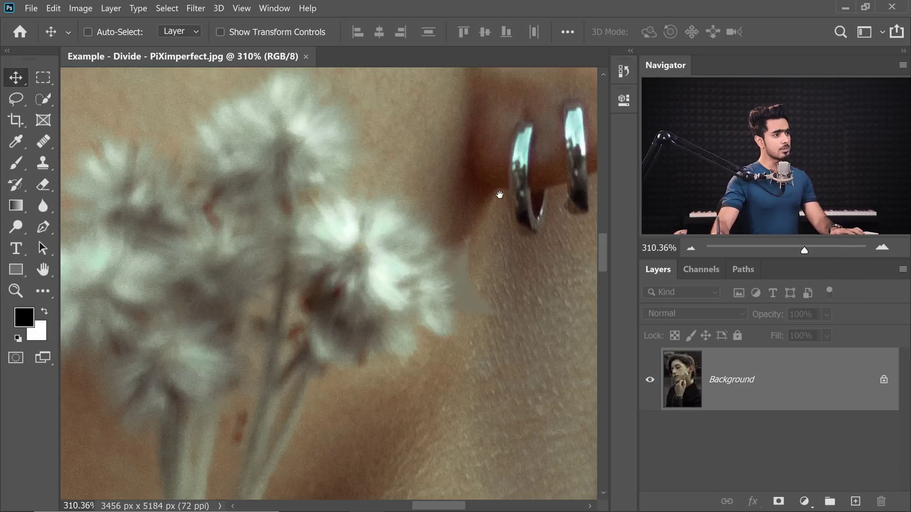
pyautogui.moveTo(498, 198); pyautogui.dragTo(396, 291)
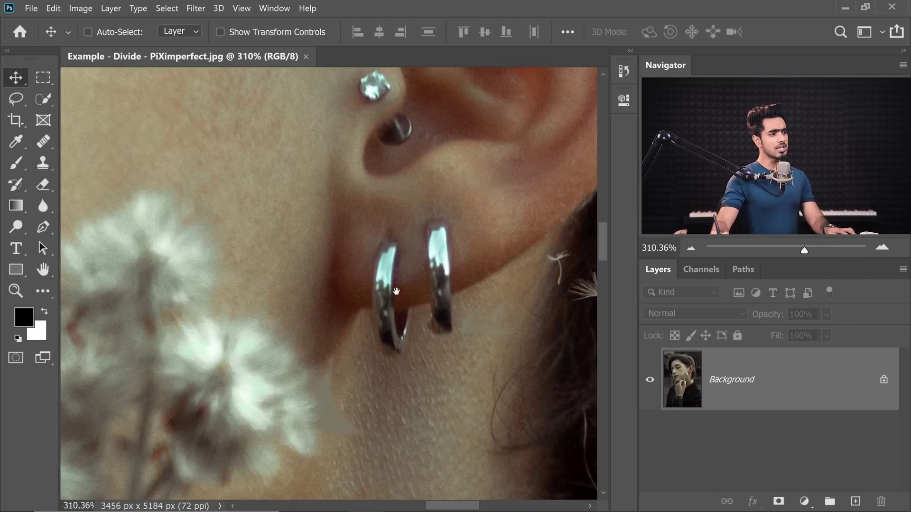
pyautogui.moveTo(441, 258); pyautogui.dragTo(451, 262)
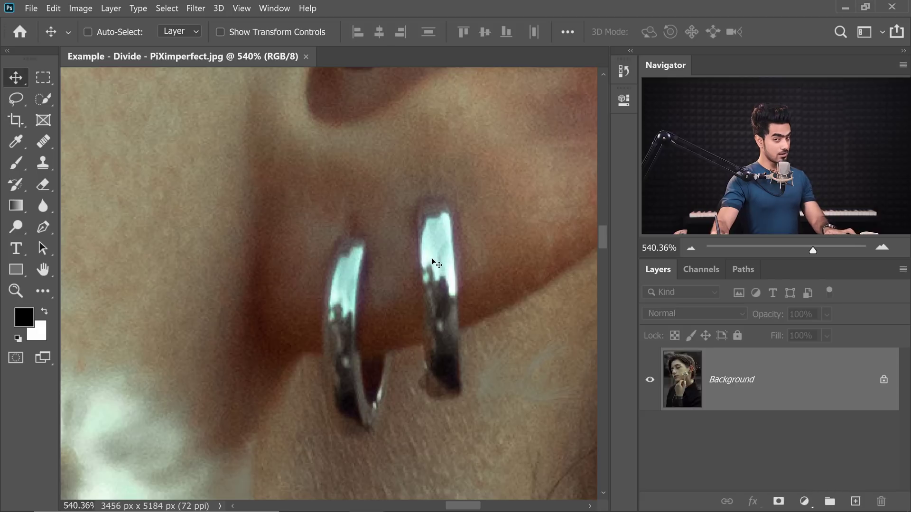
pyautogui.moveTo(431, 258); pyautogui.dragTo(422, 262)
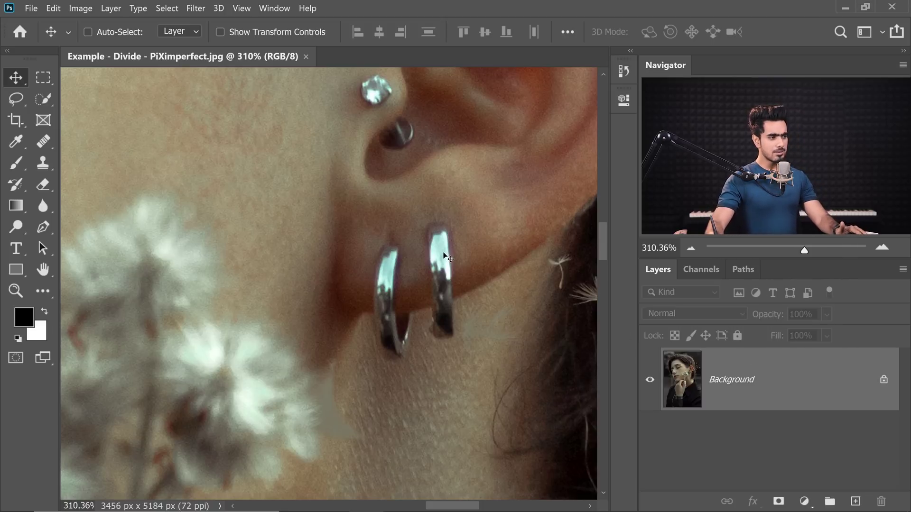
pyautogui.scroll(5, 448, 255)
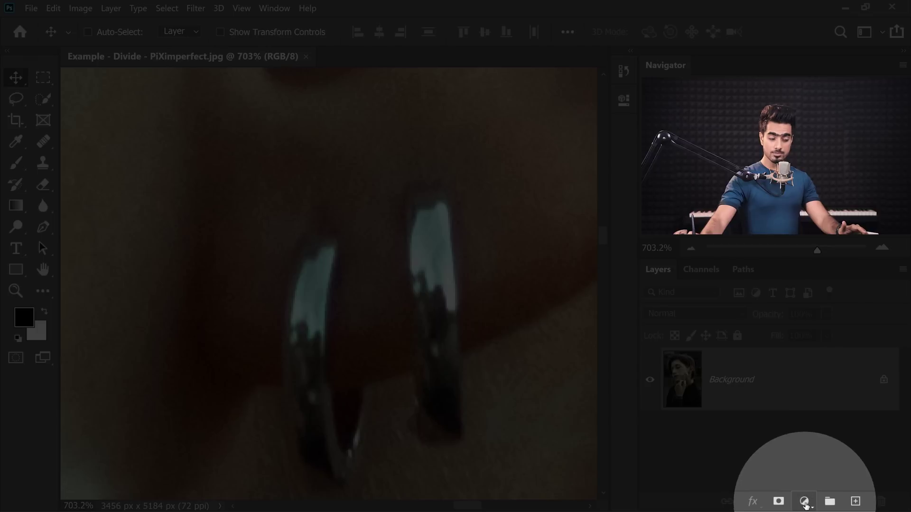
pyautogui.click(807, 500)
pyautogui.click(812, 258)
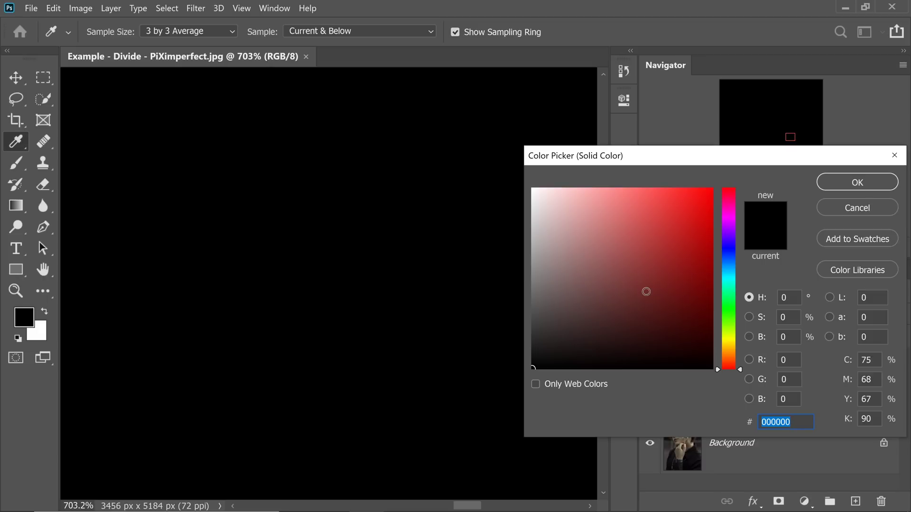
pyautogui.click(833, 186)
pyautogui.click(650, 380)
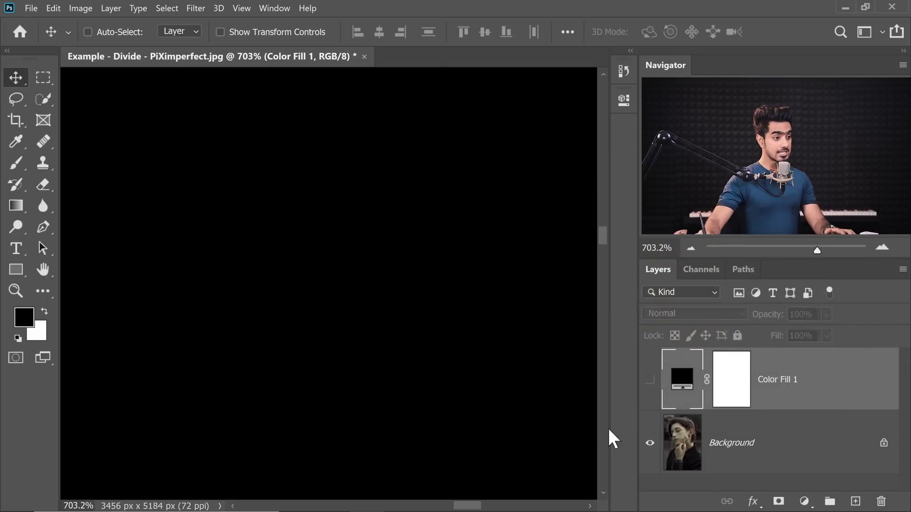
# - Set the fill layer's colour to the cyan highlight on the hoop earring, sampled with a 3 by 3 Average, and show the layer
pyautogui.doubleClick(682, 406)
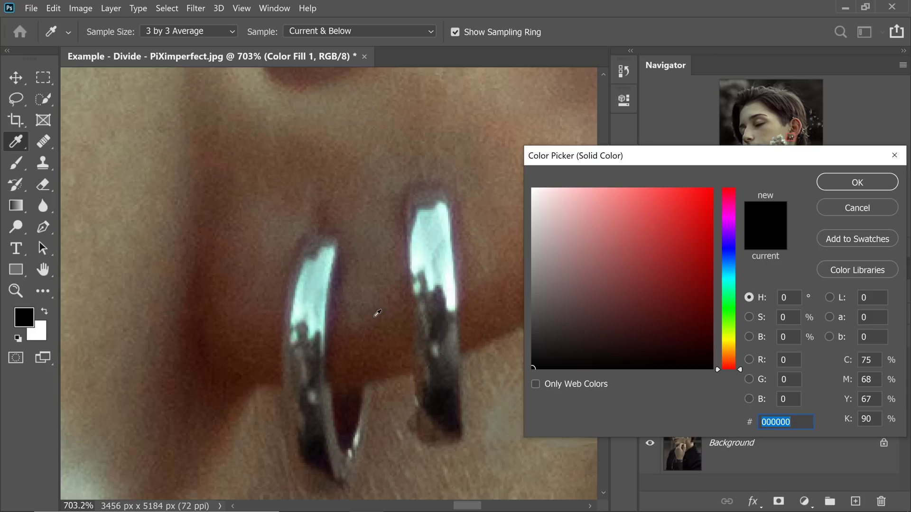
pyautogui.scroll(2, 434, 244)
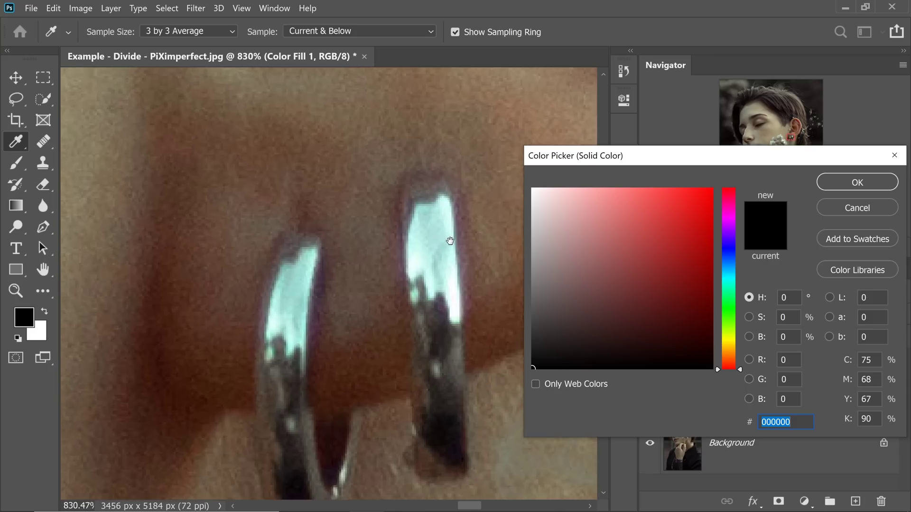
pyautogui.click(404, 250)
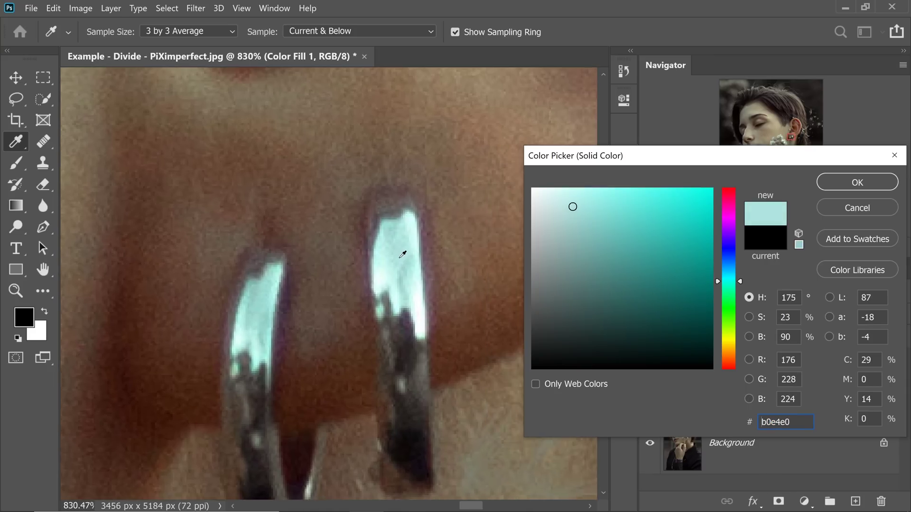
pyautogui.click(178, 32)
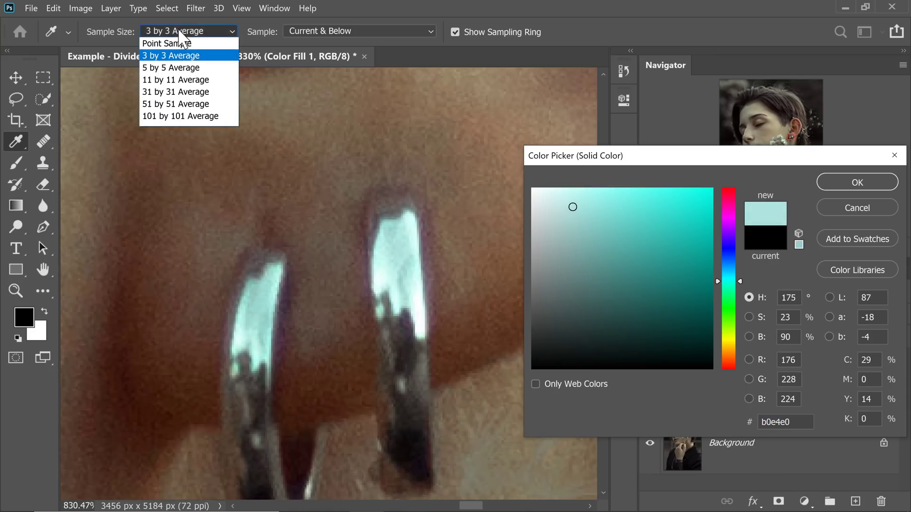
pyautogui.click(181, 56)
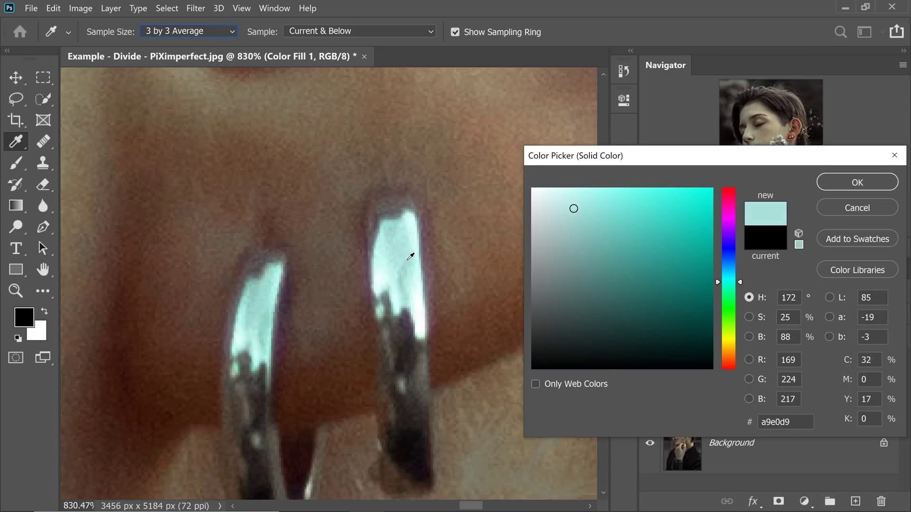
pyautogui.click(849, 182)
pyautogui.press('v')
pyautogui.click(650, 381)
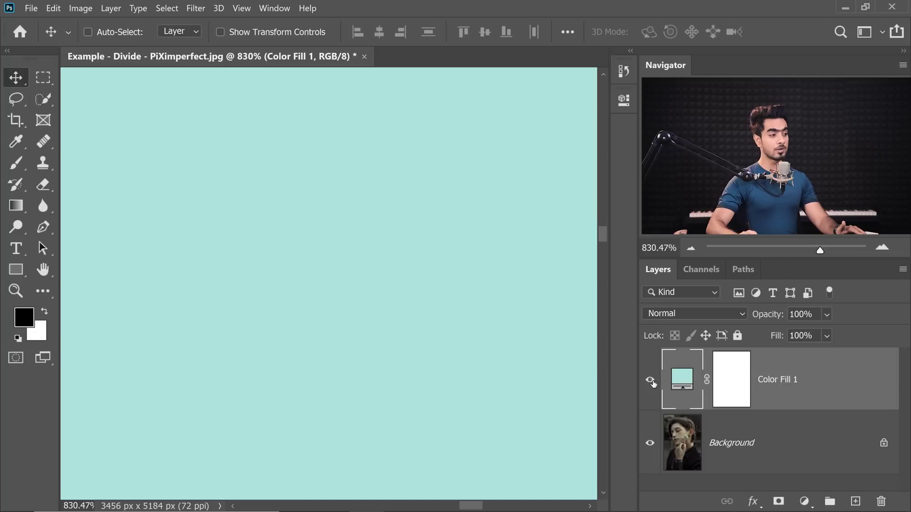
# - Set the fill layer's blend mode to Divide and compare the whole photo and the earring highlights with and without it
pyautogui.hotkey('ctrl', '0')
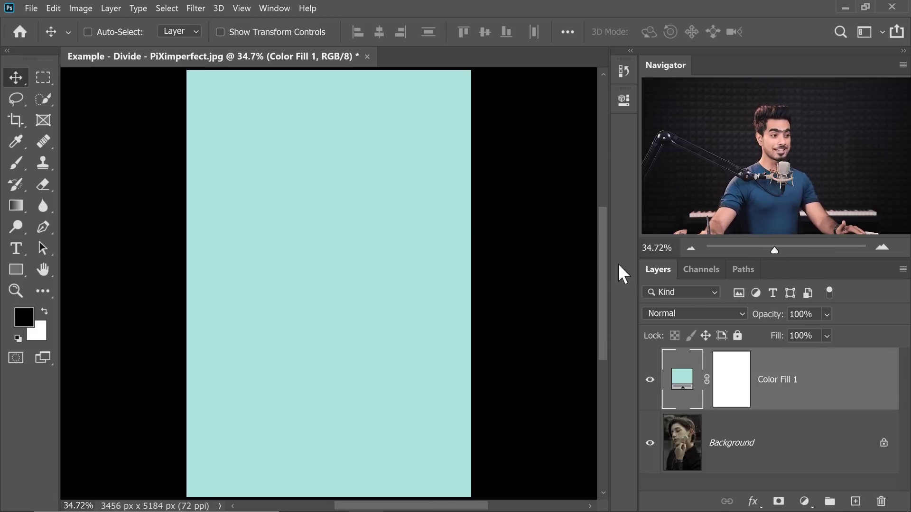
pyautogui.click(701, 315)
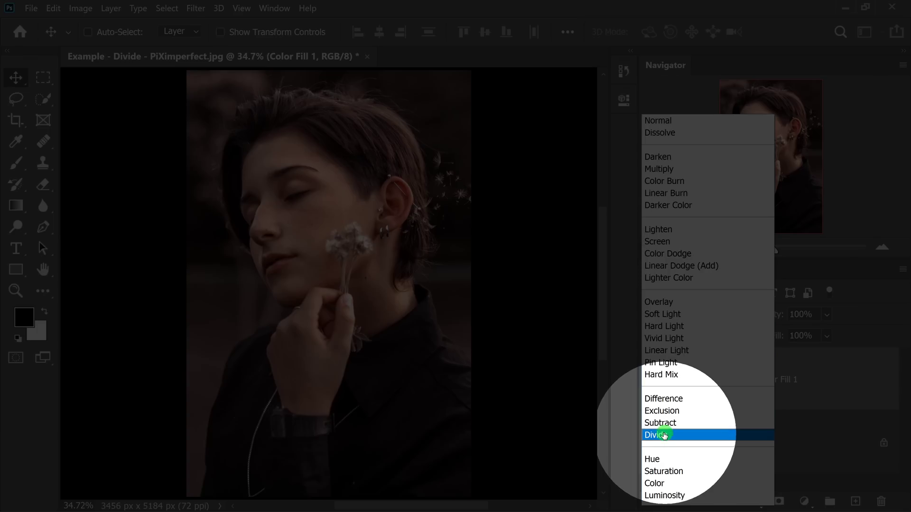
pyautogui.click(664, 435)
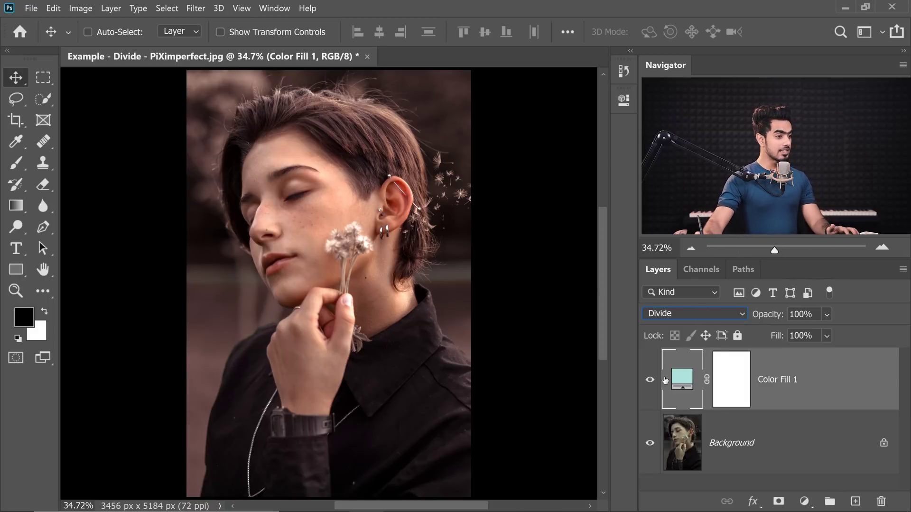
pyautogui.click(649, 383)
pyautogui.click(650, 382)
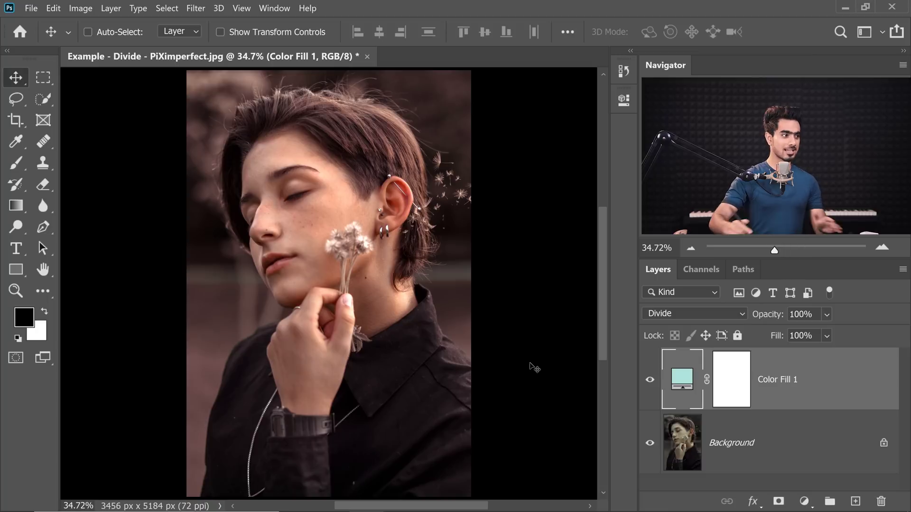
pyautogui.hotkey('ctrl', 'space')
pyautogui.moveTo(393, 233); pyautogui.dragTo(427, 299)
pyautogui.click(647, 378)
pyautogui.click(645, 387)
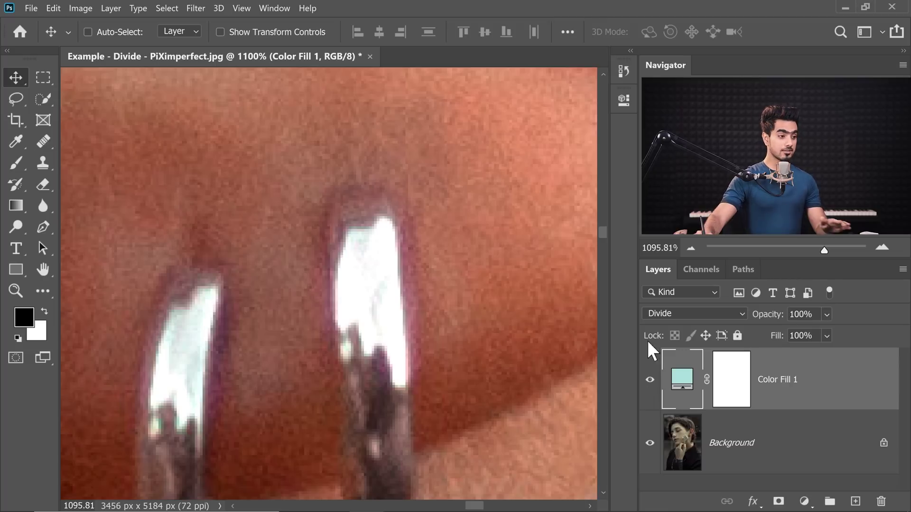
# - Raise the fill colour's brightness to 100% and compare the full portrait before and after the correction
pyautogui.doubleClick(672, 378)
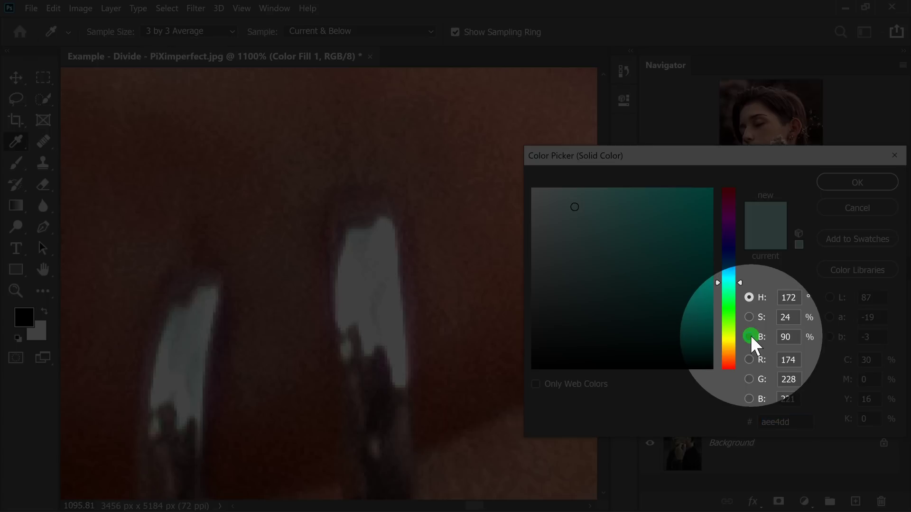
pyautogui.click(749, 337)
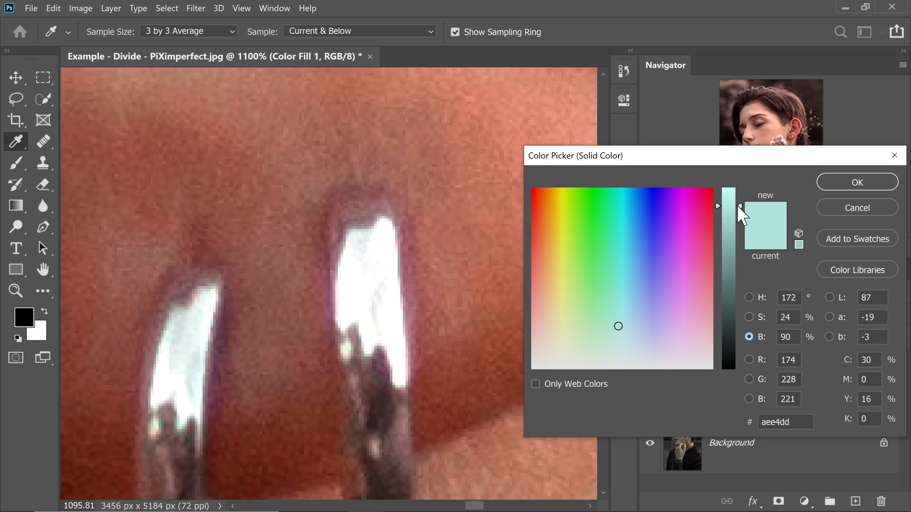
pyautogui.moveTo(737, 205); pyautogui.dragTo(741, 182)
pyautogui.scroll(-10, 408, 215)
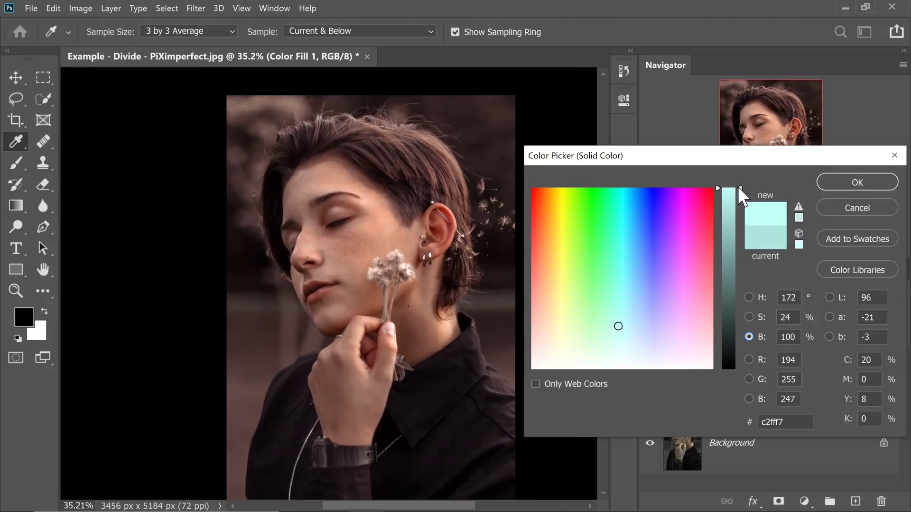
pyautogui.moveTo(738, 192)
pyautogui.mouseDown()
pyautogui.moveTo(730, 233)
pyautogui.moveTo(737, 198)
pyautogui.mouseUp()
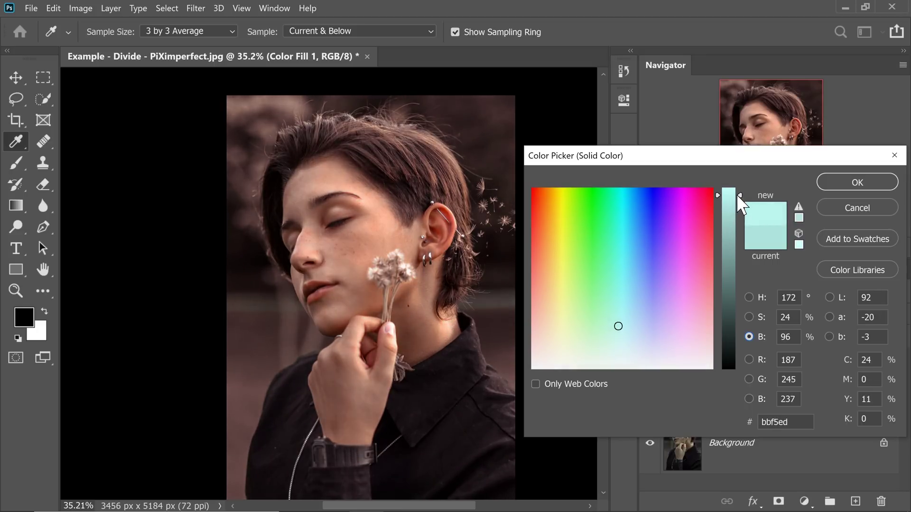
pyautogui.scroll(10, 431, 257)
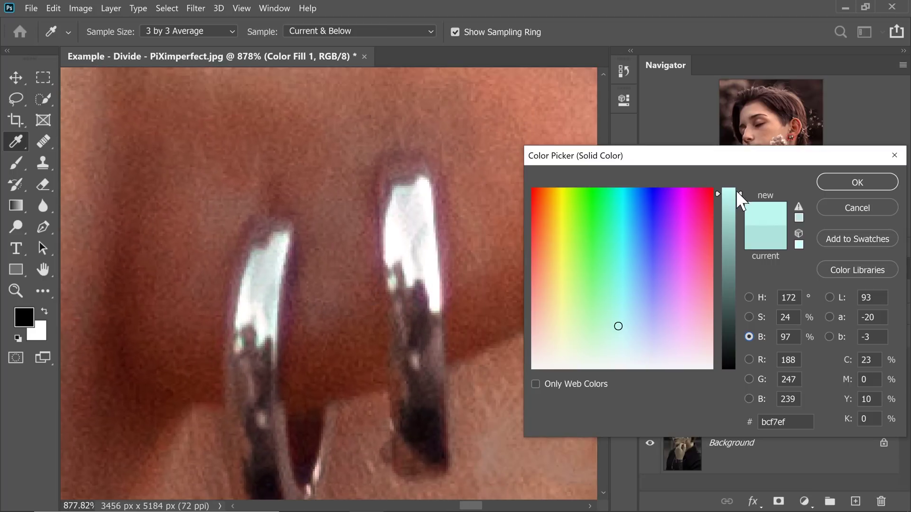
pyautogui.moveTo(737, 193); pyautogui.dragTo(740, 172)
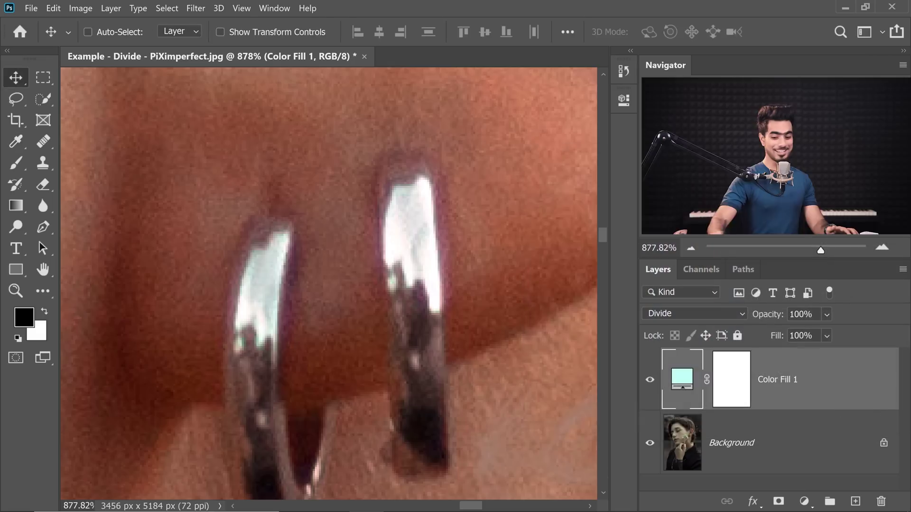
pyautogui.hotkey('ctrl', '0')
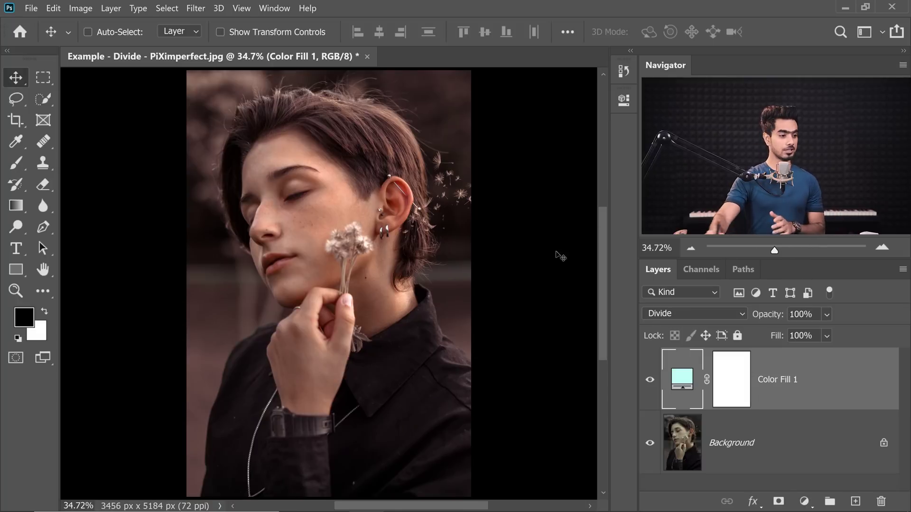
pyautogui.click(652, 381)
pyautogui.click(653, 383)
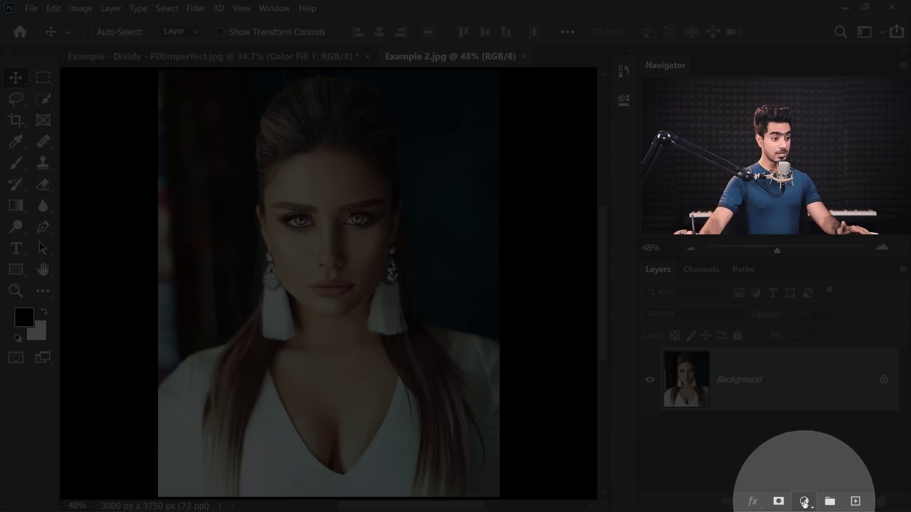
# - In Example 2.jpg, sample the tinted white of the dress with the Eyedropper as the foreground colour, using a 3 by 3 Average
pyautogui.click(804, 501)
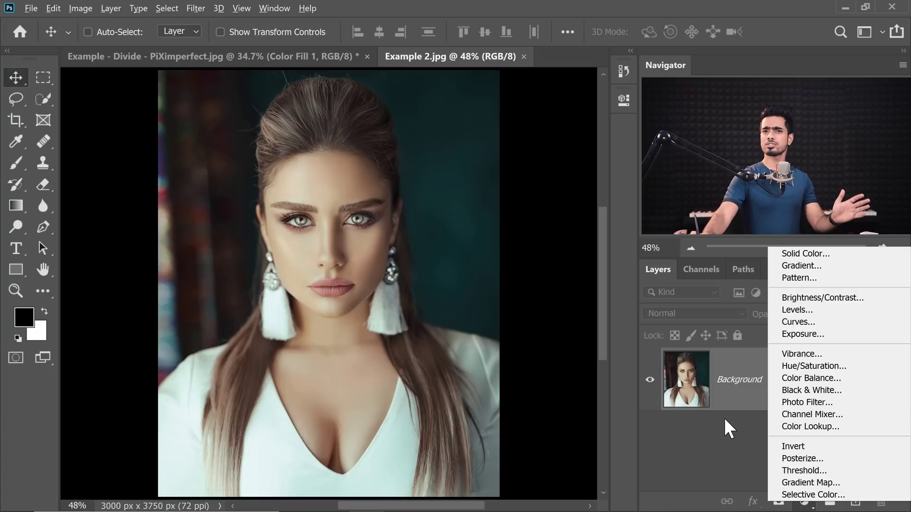
pyautogui.click(723, 434)
pyautogui.moveTo(251, 362); pyautogui.dragTo(153, 174)
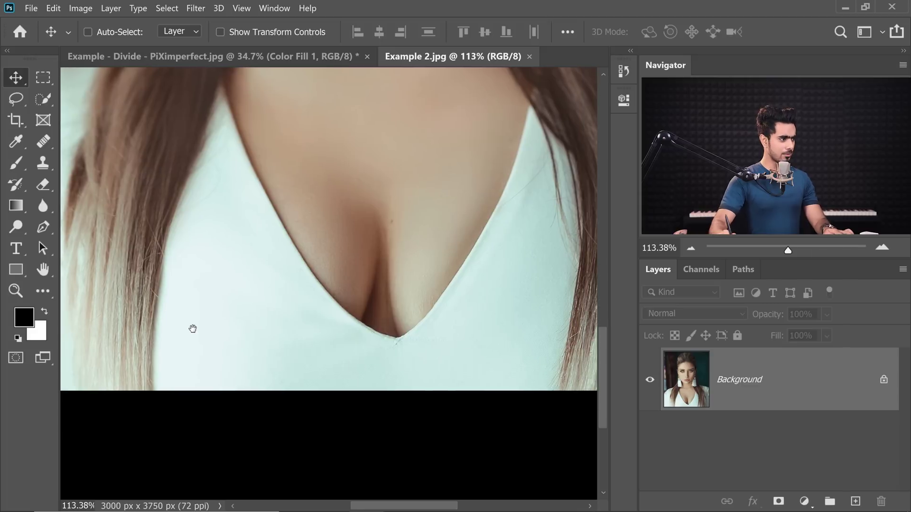
pyautogui.moveTo(182, 332); pyautogui.dragTo(345, 369)
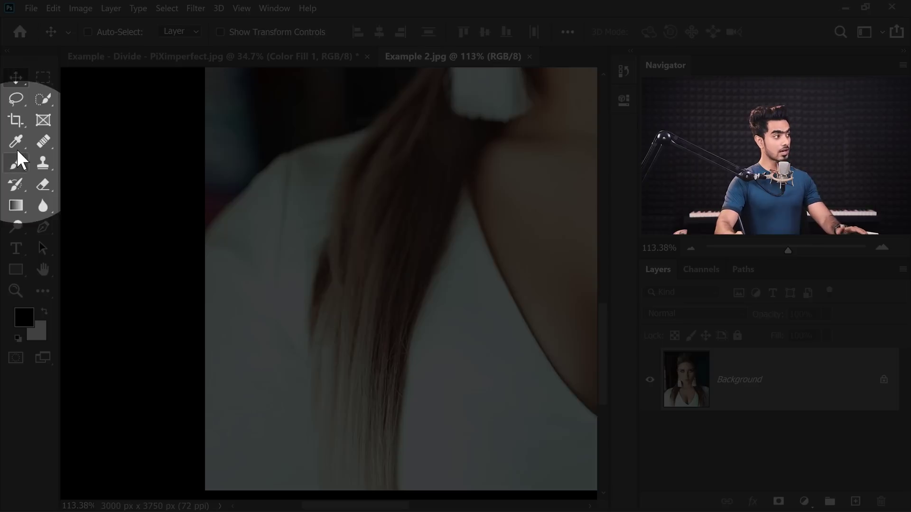
pyautogui.click(16, 142)
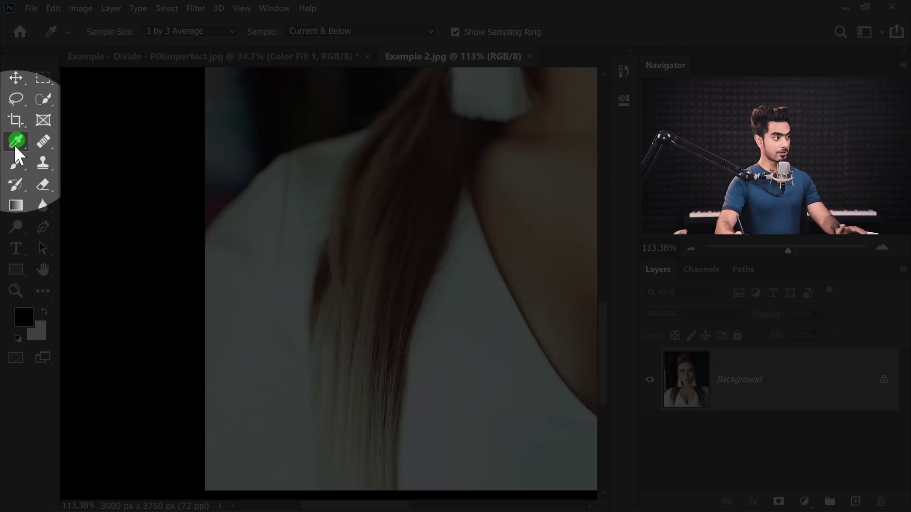
pyautogui.click(464, 309)
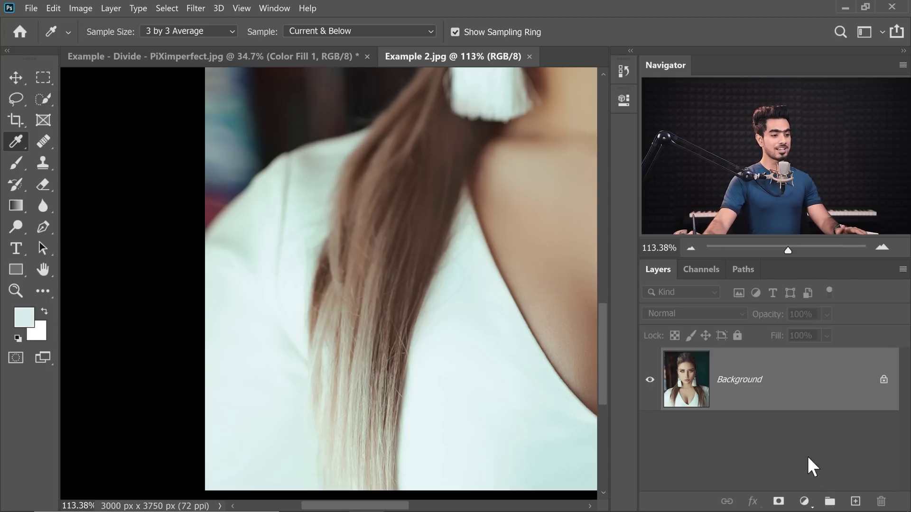
# - Add a Solid Color fill layer in the sampled dress colour d8eeeb above the Background layer
pyautogui.click(803, 502)
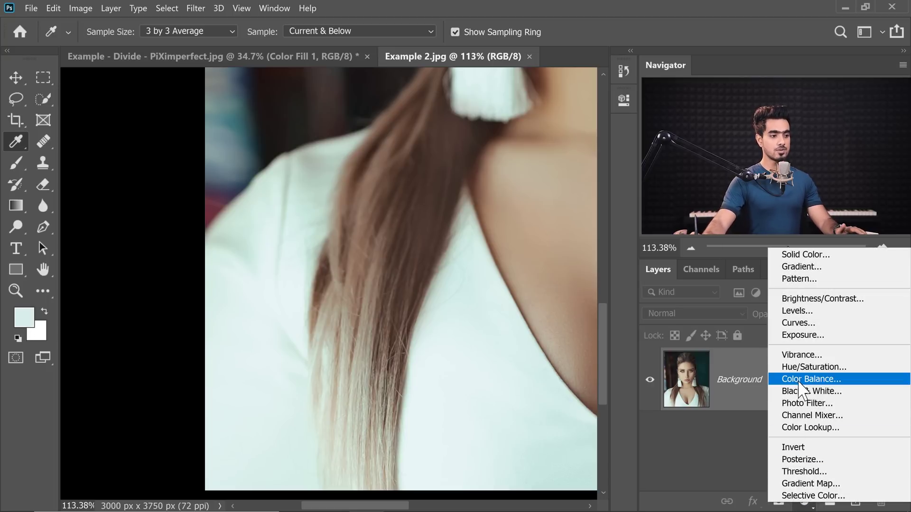
pyautogui.click(800, 255)
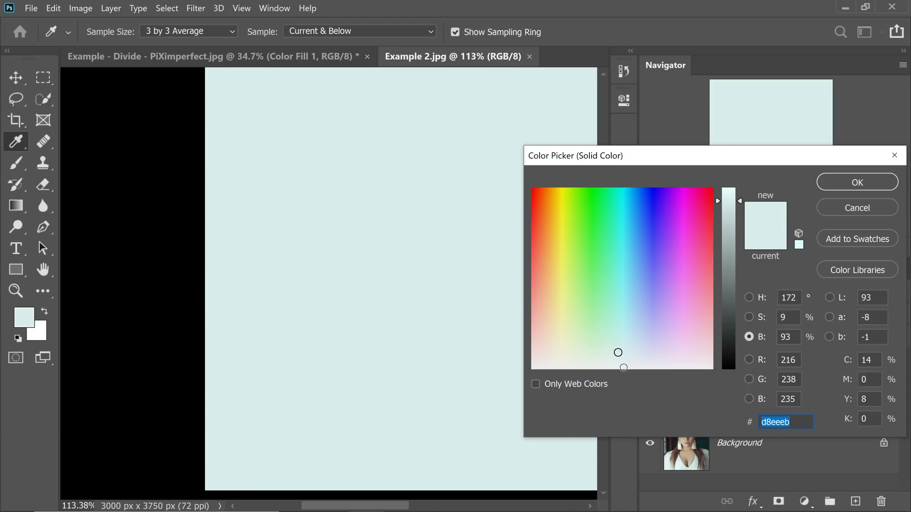
pyautogui.click(857, 182)
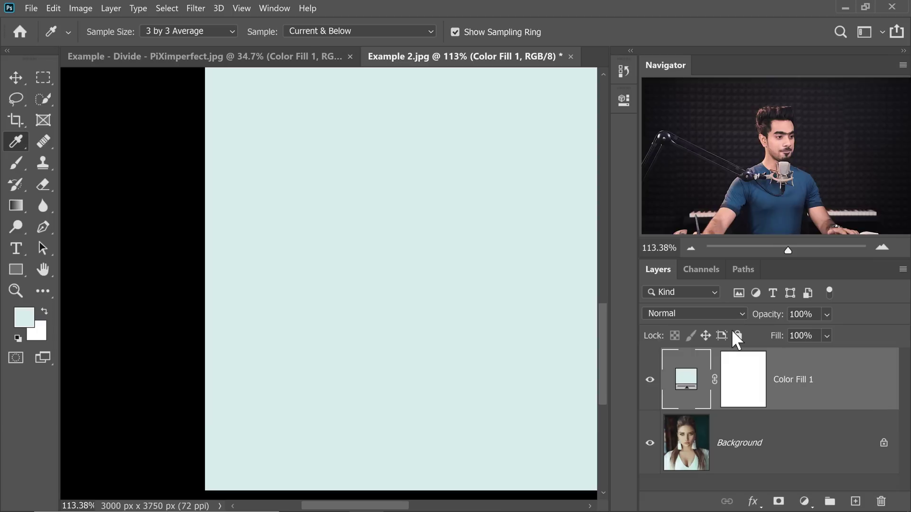
# - Set the fill layer's blend mode to Divide and compare the whole portrait with and without the fill
pyautogui.click(672, 312)
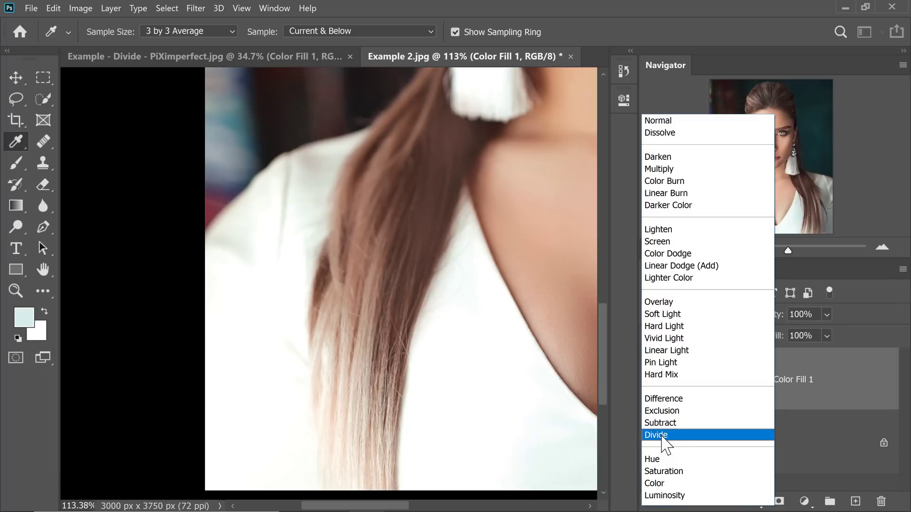
pyautogui.click(664, 435)
pyautogui.hotkey('ctrl', '0')
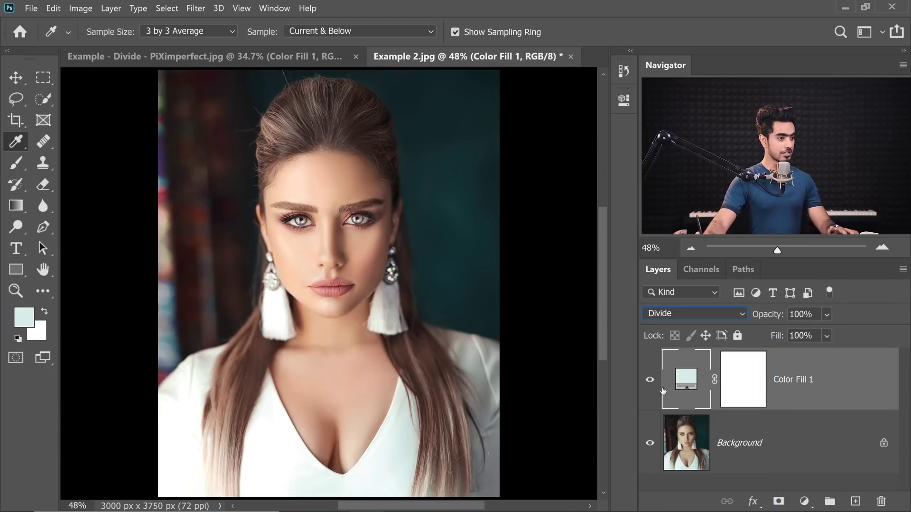
pyautogui.click(650, 380)
pyautogui.click(650, 381)
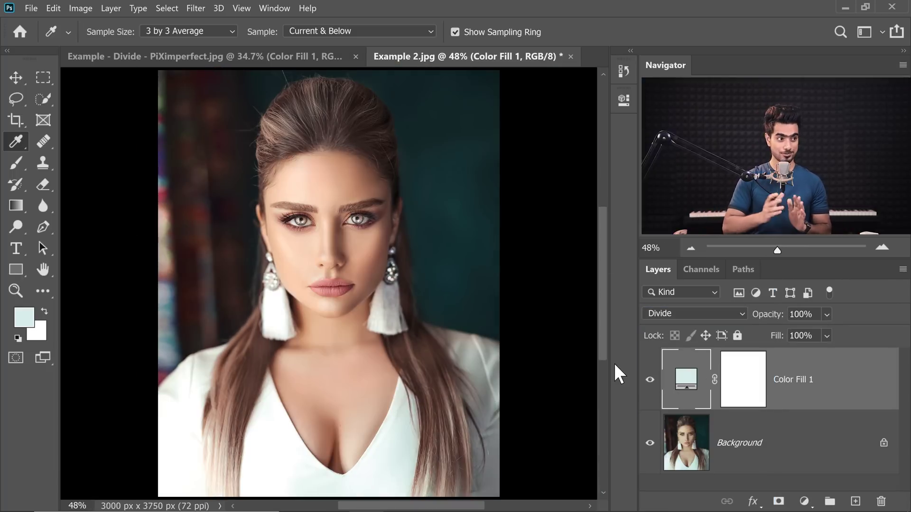
# - Raise the fill colour's brightness to 100% and compare the portrait before and after the correction
pyautogui.doubleClick(687, 378)
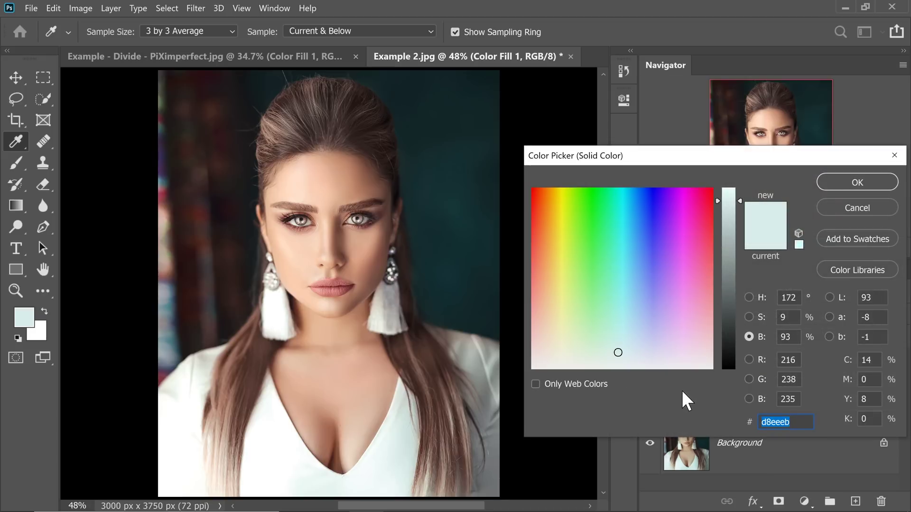
pyautogui.moveTo(642, 158); pyautogui.dragTo(635, 164)
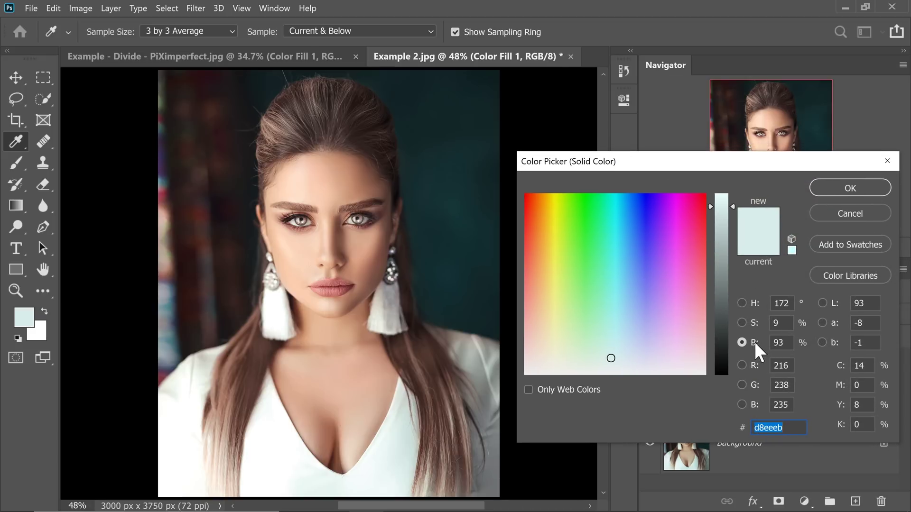
pyautogui.press('alt')
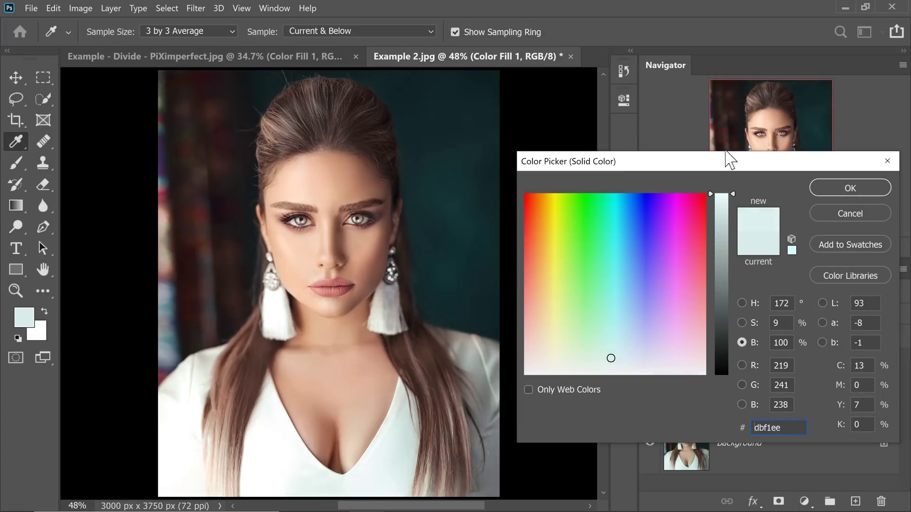
pyautogui.press('Return')
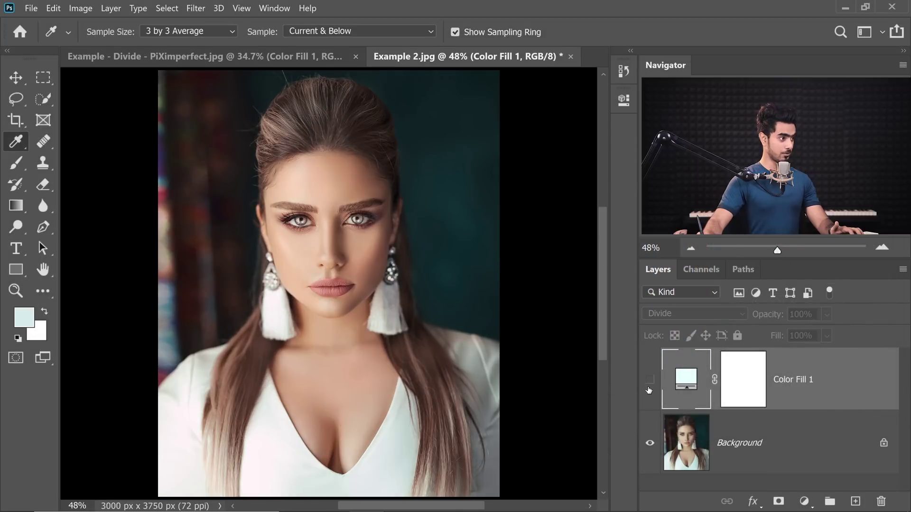
pyautogui.click(650, 379)
pyautogui.click(650, 380)
pyautogui.click(650, 379)
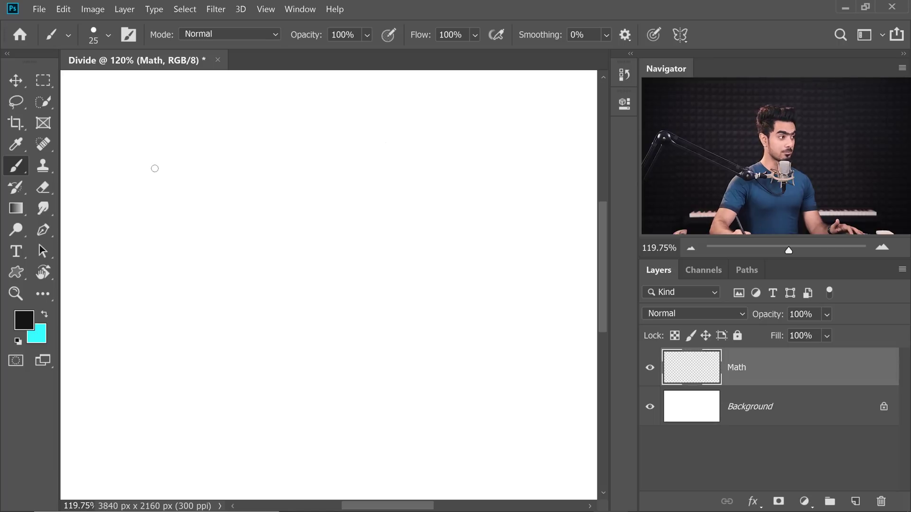
# - In the Divide document, handwrite the formula "Resulting Color = 256 ÷ (a ÷ b)" in black with the Brush on the Math layer
pyautogui.moveTo(122, 271)
pyautogui.mouseDown()
pyautogui.moveTo(121, 236)
pyautogui.moveTo(164, 239)
pyautogui.mouseUp()
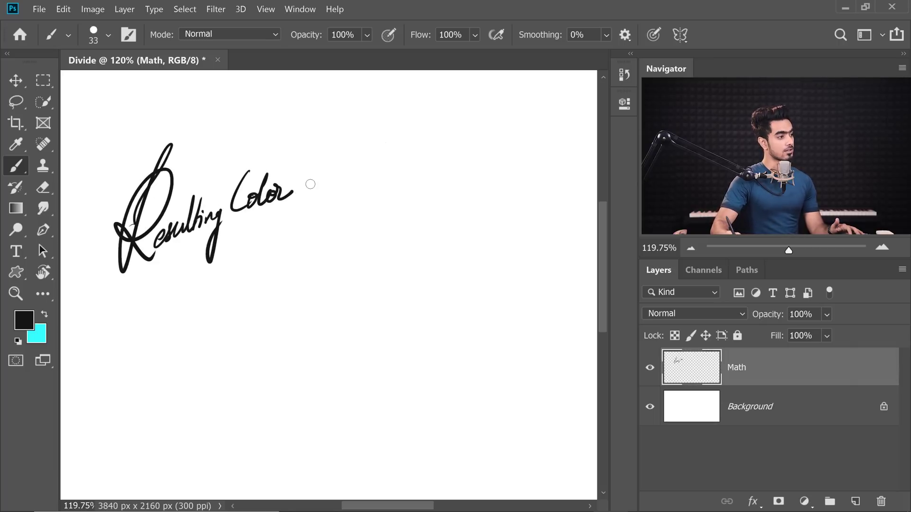
pyautogui.moveTo(352, 175); pyautogui.dragTo(293, 218)
pyautogui.moveTo(287, 196); pyautogui.dragTo(300, 212)
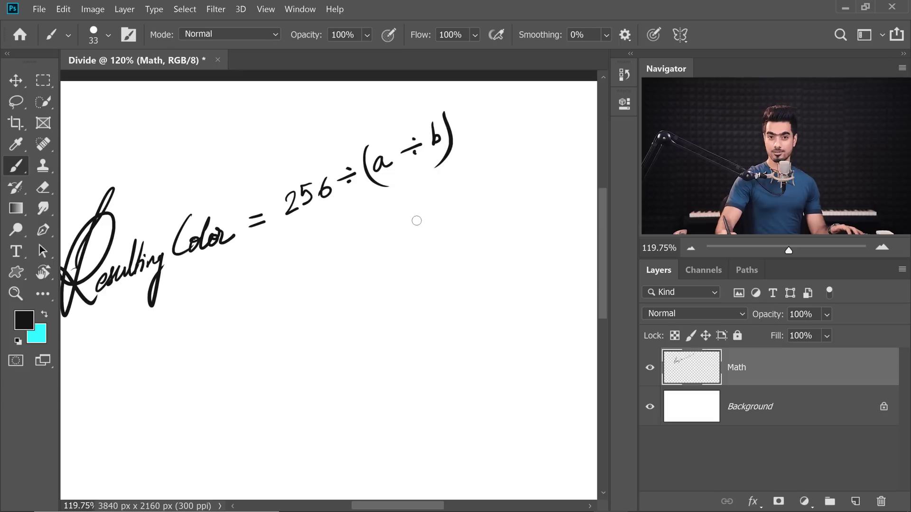
# - Draw a downward arrow from "a" in the formula and handwrite "color of the layer with divide blend mode" beneath it
pyautogui.moveTo(382, 221)
pyautogui.mouseDown()
pyautogui.moveTo(433, 206)
pyautogui.moveTo(435, 168)
pyautogui.mouseUp()
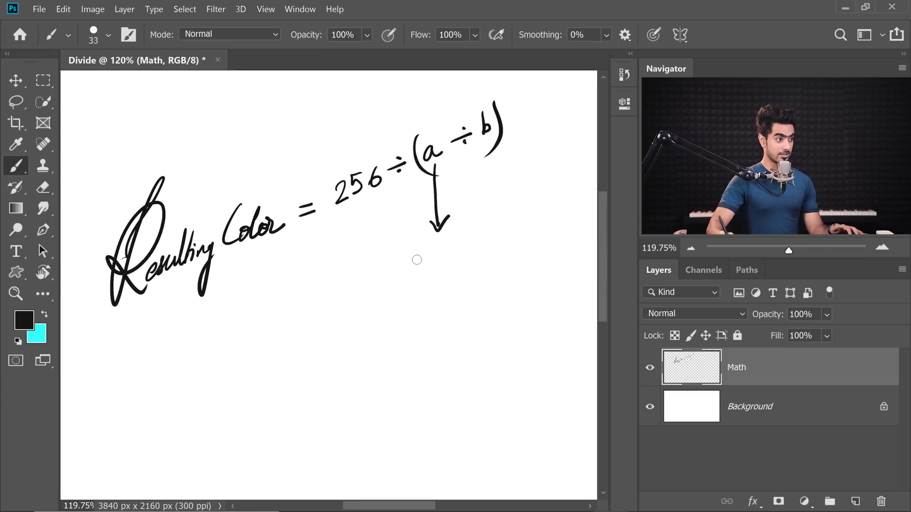
pyautogui.moveTo(413, 259); pyautogui.dragTo(437, 249)
pyautogui.moveTo(446, 256); pyautogui.dragTo(464, 243)
pyautogui.moveTo(476, 227); pyautogui.dragTo(472, 250)
pyautogui.moveTo(483, 232); pyautogui.dragTo(500, 239)
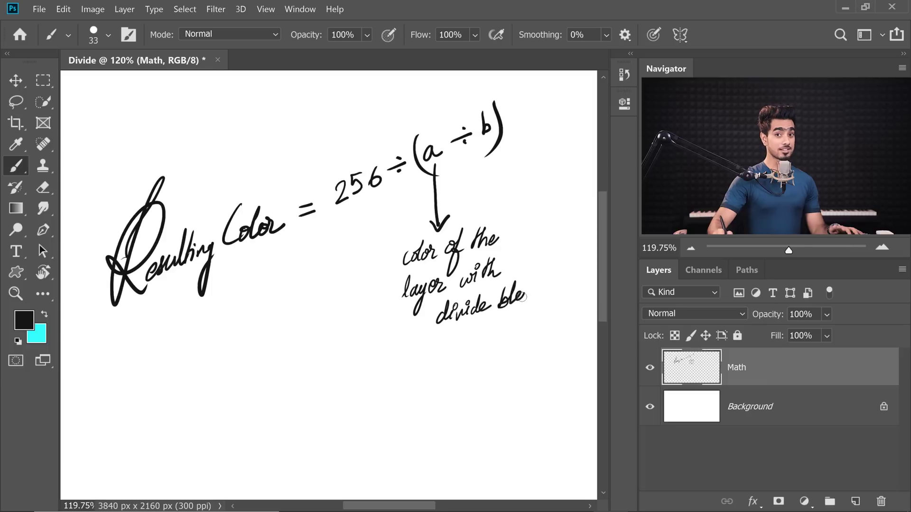
pyautogui.moveTo(522, 297); pyautogui.dragTo(473, 309)
pyautogui.moveTo(468, 306); pyautogui.dragTo(492, 291)
pyautogui.moveTo(497, 305); pyautogui.dragTo(545, 285)
# - Draw a curved arrow from "b" in the formula and handwrite "color of the stuff beneath it" beside it
pyautogui.moveTo(454, 190); pyautogui.dragTo(426, 234)
pyautogui.moveTo(416, 198); pyautogui.dragTo(446, 230)
pyautogui.moveTo(460, 223); pyautogui.dragTo(517, 189)
pyautogui.moveTo(521, 192); pyautogui.dragTo(550, 181)
pyautogui.moveTo(476, 230); pyautogui.dragTo(464, 256)
pyautogui.moveTo(479, 223); pyautogui.dragTo(563, 209)
pyautogui.moveTo(531, 247); pyautogui.dragTo(557, 247)
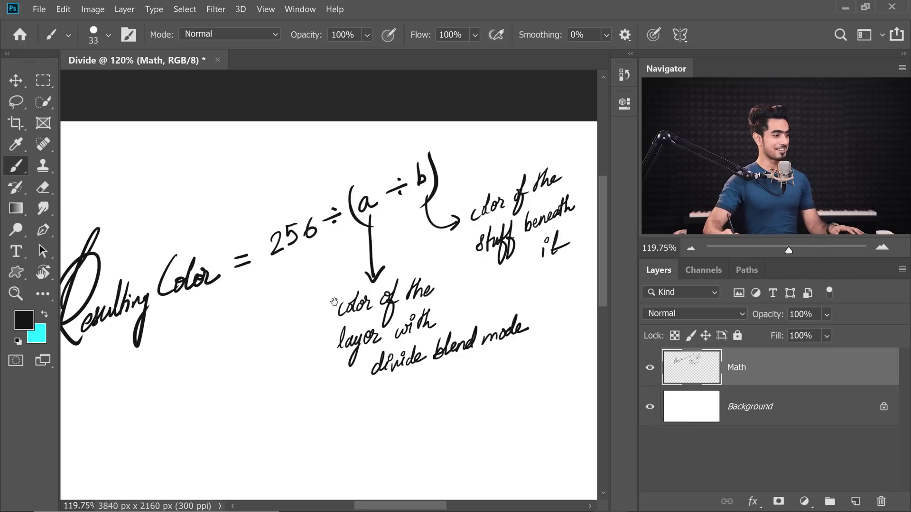
# - Add a new layer above the Background and paint a filled dark red blob in colour 6f2c2c below the formula
pyautogui.moveTo(344, 290); pyautogui.dragTo(411, 157)
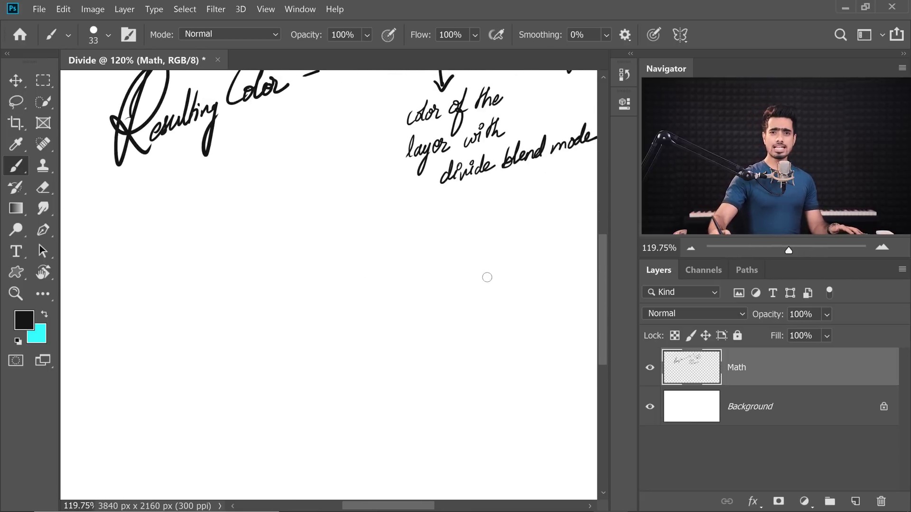
pyautogui.moveTo(487, 277); pyautogui.dragTo(480, 258)
pyautogui.click(805, 409)
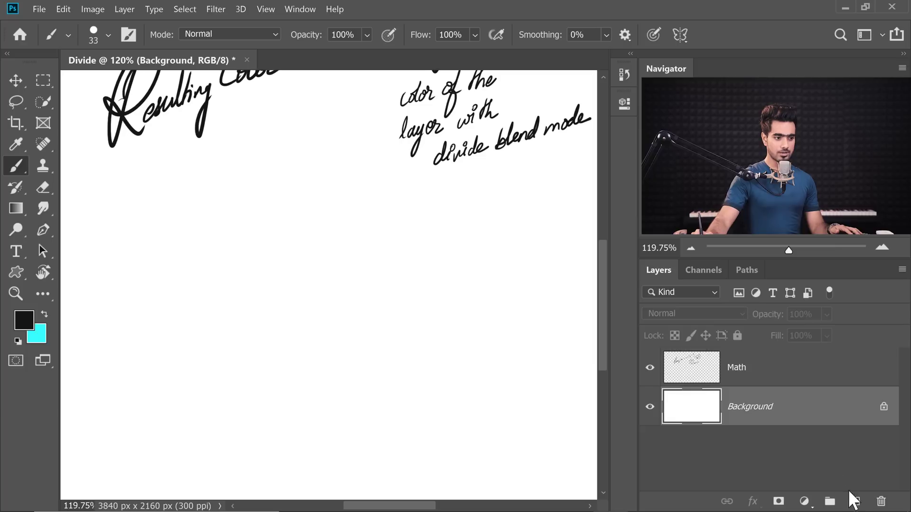
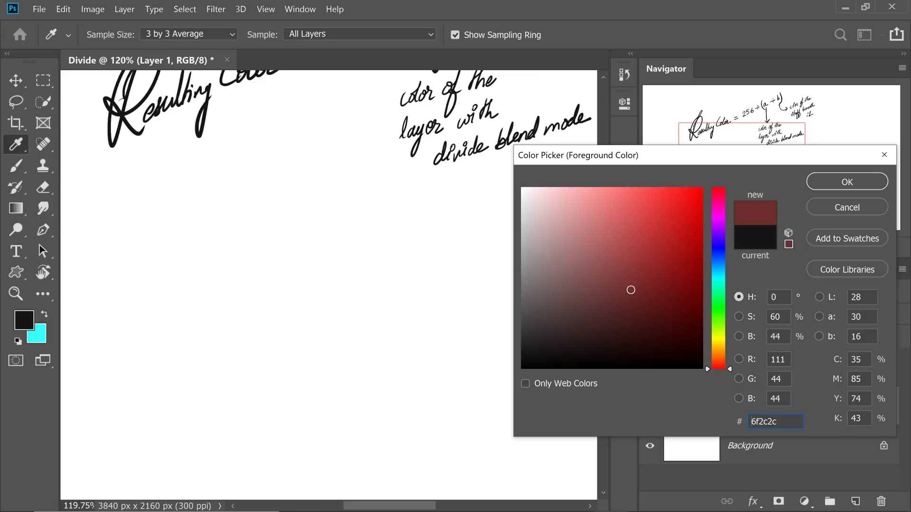
pyautogui.click(835, 181)
pyautogui.press('b')
pyautogui.moveTo(135, 304)
pyautogui.mouseDown()
pyautogui.moveTo(211, 268)
pyautogui.moveTo(256, 275)
pyautogui.moveTo(190, 342)
pyautogui.moveTo(190, 304)
pyautogui.moveTo(225, 270)
pyautogui.moveTo(186, 352)
pyautogui.moveTo(142, 275)
pyautogui.moveTo(237, 259)
pyautogui.mouseUp()
# - Handwrite the RGB values 111, 44 and 44 in dark red beside the red blob
pyautogui.moveTo(346, 285)
pyautogui.mouseDown()
pyautogui.moveTo(316, 297)
pyautogui.moveTo(303, 317)
pyautogui.mouseUp()
pyautogui.moveTo(315, 290)
pyautogui.mouseDown()
pyautogui.moveTo(313, 316)
pyautogui.moveTo(324, 312)
pyautogui.mouseUp()
pyautogui.moveTo(382, 280); pyautogui.dragTo(389, 306)
pyautogui.moveTo(402, 278); pyautogui.dragTo(409, 296)
pyautogui.moveTo(407, 284); pyautogui.dragTo(406, 303)
pyautogui.moveTo(456, 267)
pyautogui.mouseDown()
pyautogui.moveTo(455, 277)
pyautogui.moveTo(470, 283)
pyautogui.mouseUp()
pyautogui.moveTo(465, 269)
pyautogui.mouseDown()
pyautogui.moveTo(463, 291)
pyautogui.moveTo(487, 279)
pyautogui.moveTo(478, 291)
pyautogui.mouseUp()
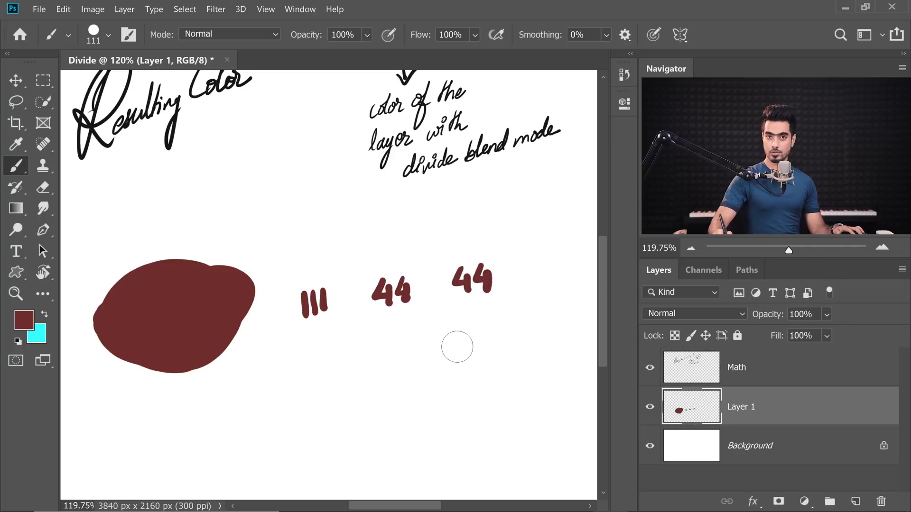
# - Add another layer above the red one and paint a green blob in colour 0d6c23 overlapping the upper part of the red blob
pyautogui.moveTo(352, 295)
pyautogui.mouseDown()
pyautogui.moveTo(489, 328)
pyautogui.moveTo(432, 322)
pyautogui.mouseUp()
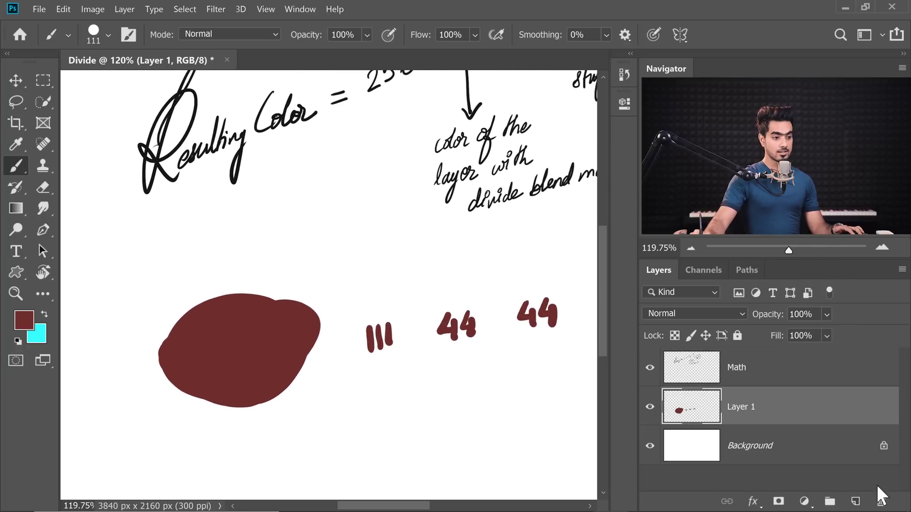
pyautogui.hotkey('ctrl', 'shift', 'alt', 'n')
pyautogui.moveTo(440, 353); pyautogui.dragTo(424, 370)
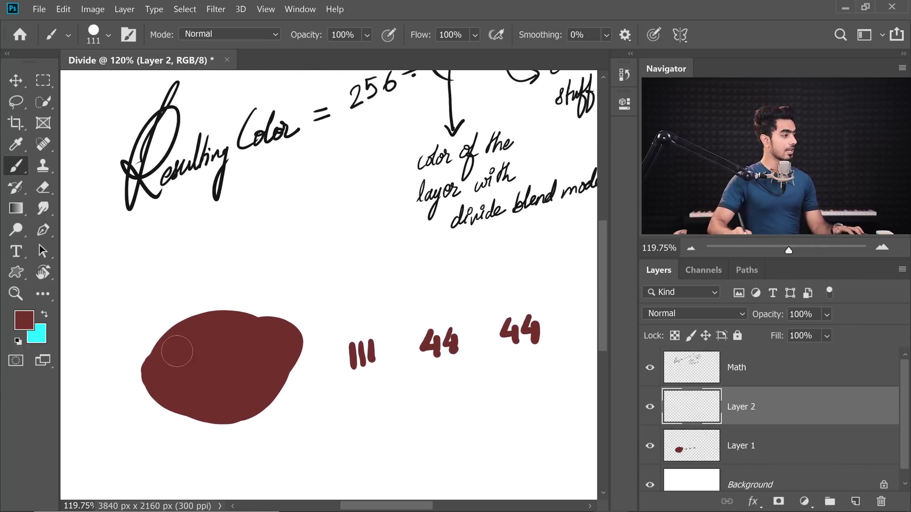
pyautogui.click(23, 320)
pyautogui.moveTo(721, 311)
pyautogui.mouseDown()
pyautogui.moveTo(722, 259)
pyautogui.moveTo(721, 301)
pyautogui.mouseUp()
pyautogui.moveTo(652, 265); pyautogui.dragTo(654, 242)
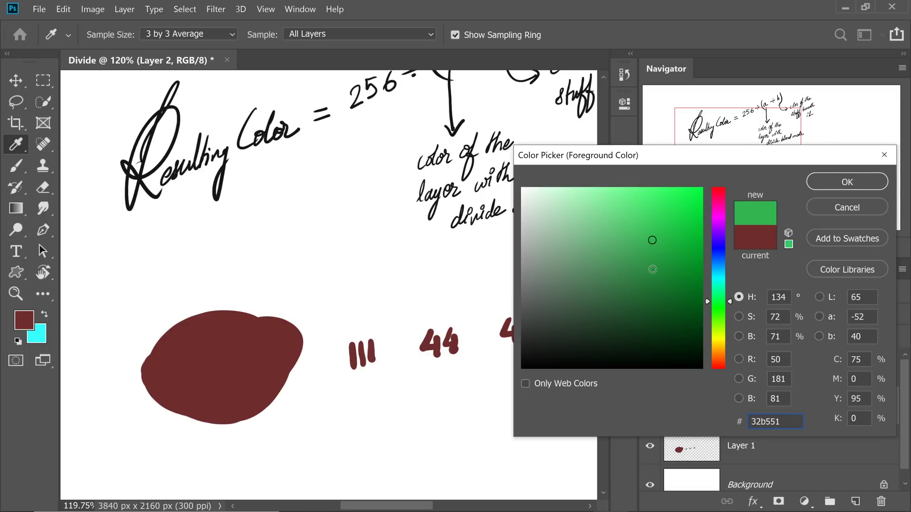
pyautogui.moveTo(660, 286)
pyautogui.mouseDown()
pyautogui.moveTo(680, 309)
pyautogui.moveTo(680, 292)
pyautogui.mouseUp()
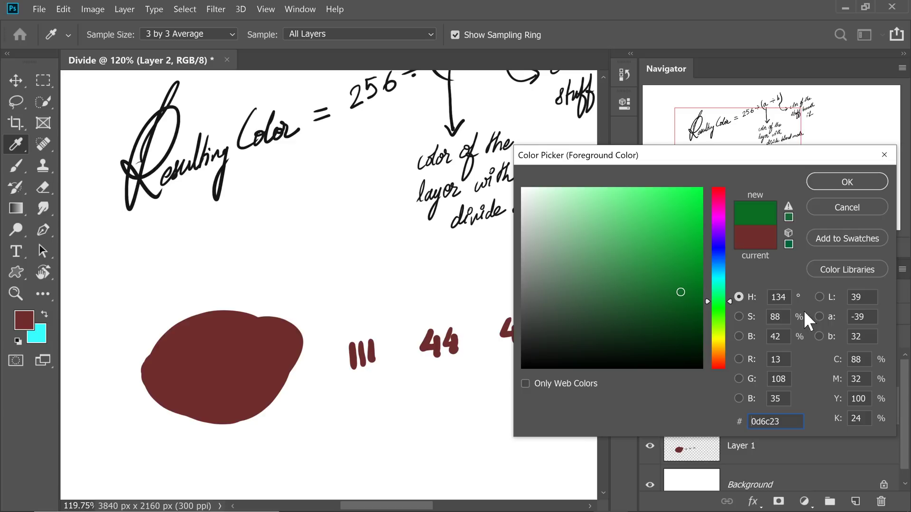
pyautogui.click(847, 182)
pyautogui.press('b')
pyautogui.moveTo(246, 266)
pyautogui.mouseDown()
pyautogui.moveTo(275, 299)
pyautogui.moveTo(181, 308)
pyautogui.moveTo(285, 308)
pyautogui.moveTo(152, 341)
pyautogui.mouseUp()
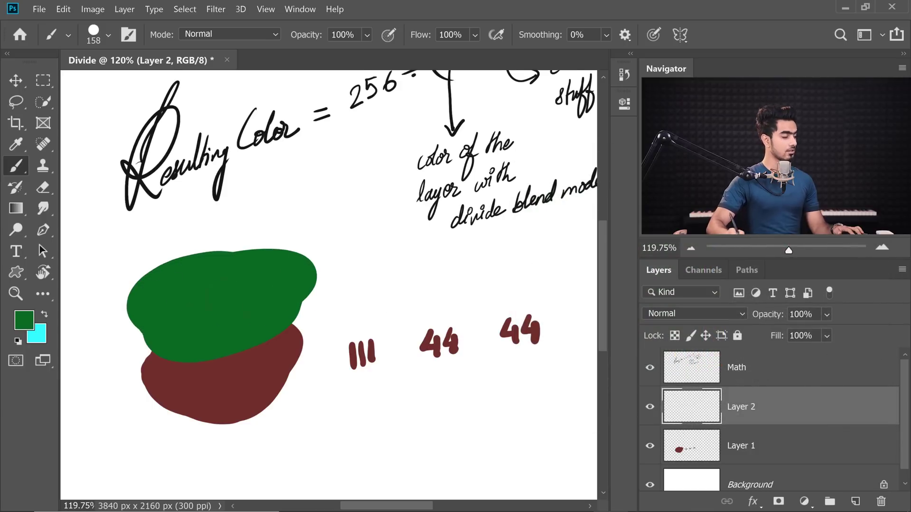
# - Handwrite the RGB values 13, 108 and 35 in green beside the green blob
pyautogui.moveTo(332, 285); pyautogui.dragTo(309, 294)
pyautogui.moveTo(323, 284); pyautogui.dragTo(321, 306)
pyautogui.moveTo(327, 284); pyautogui.dragTo(333, 304)
pyautogui.moveTo(391, 278)
pyautogui.mouseDown()
pyautogui.moveTo(388, 297)
pyautogui.moveTo(413, 274)
pyautogui.mouseUp()
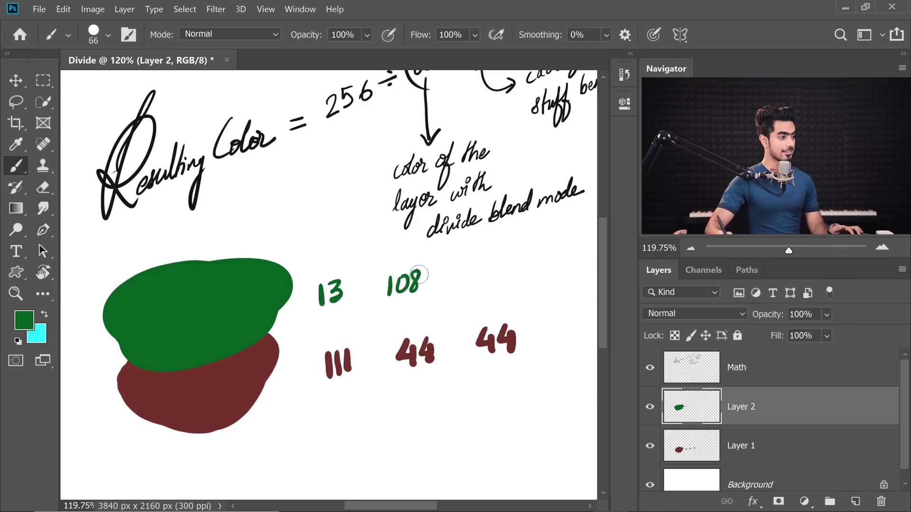
pyautogui.moveTo(482, 258)
pyautogui.mouseDown()
pyautogui.moveTo(482, 280)
pyautogui.moveTo(506, 271)
pyautogui.moveTo(495, 279)
pyautogui.mouseUp()
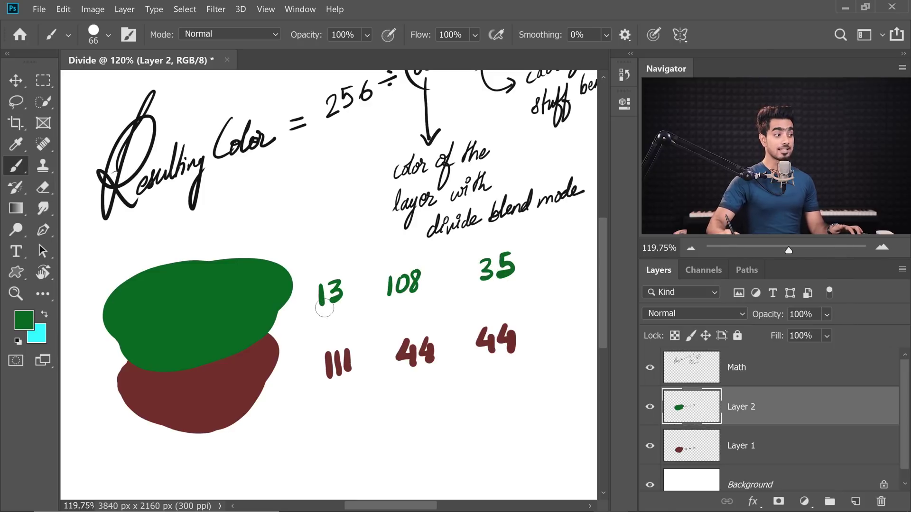
# - Set the blend mode of Layer 2 with the green blob to Divide and inspect the overlap with the red
pyautogui.moveTo(437, 306); pyautogui.dragTo(554, 339)
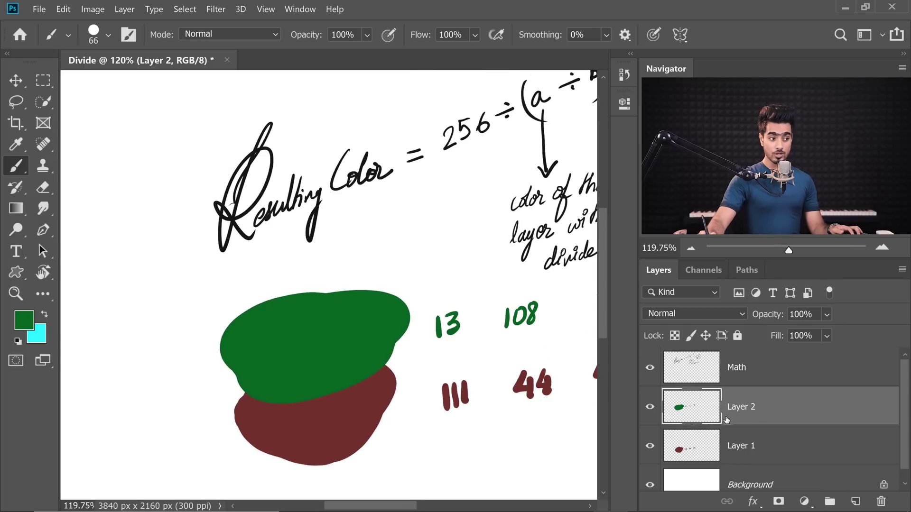
pyautogui.click(688, 313)
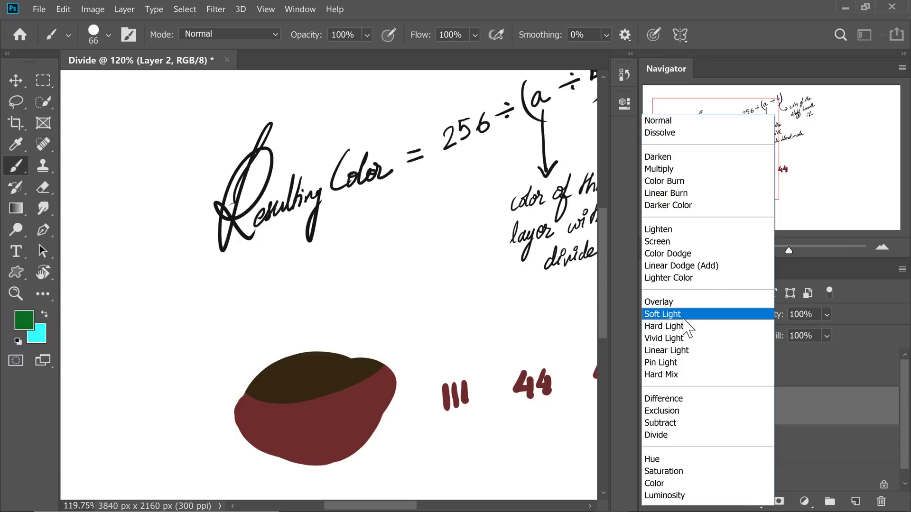
pyautogui.click(662, 435)
pyautogui.scroll(6, 247, 350)
pyautogui.scroll(-5, 297, 334)
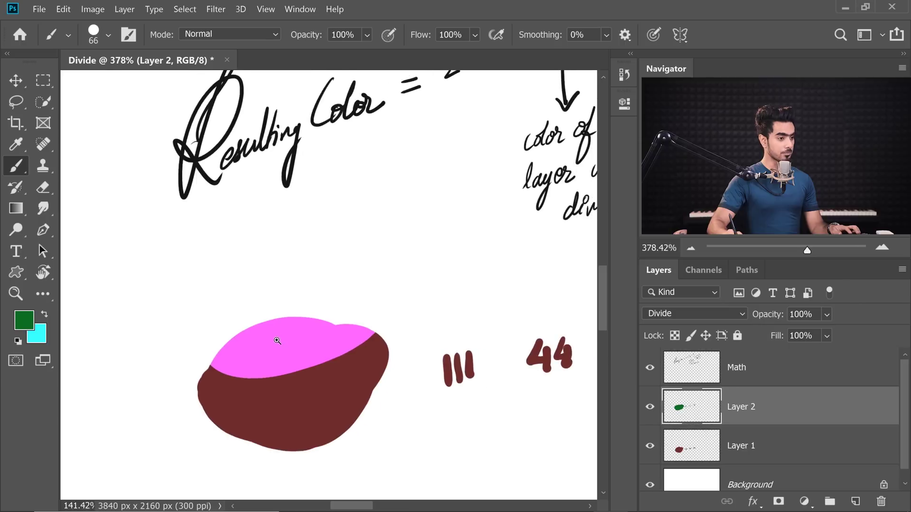
# - Add a new layer above Layer 2, sample the pink of the overlap and paint a pink blob below the red one
pyautogui.click(855, 502)
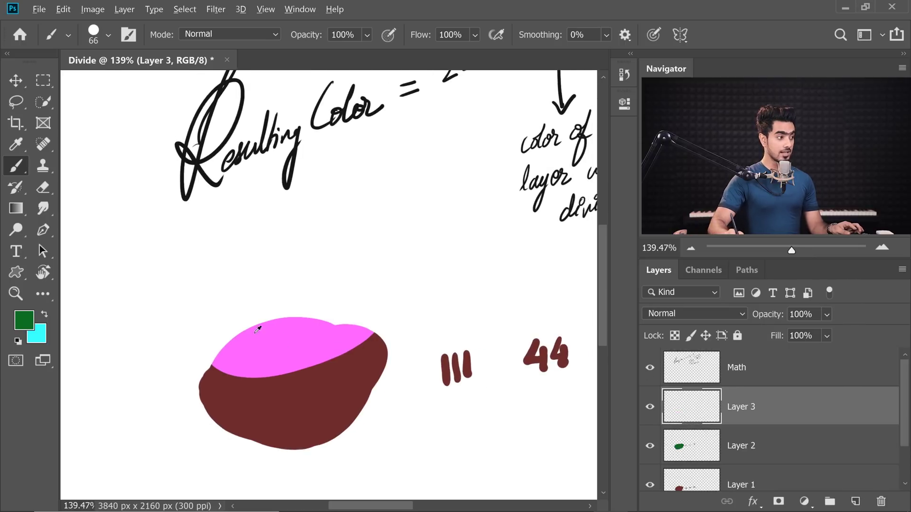
pyautogui.keyDown('alt'); pyautogui.click(278, 338); pyautogui.keyUp('alt')
pyautogui.scroll(-5, 295, 308)
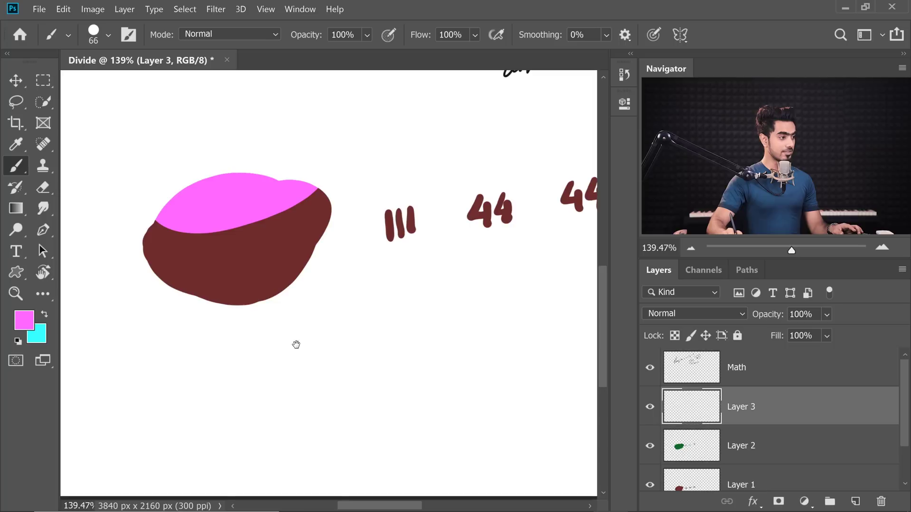
pyautogui.moveTo(215, 356)
pyautogui.mouseDown()
pyautogui.moveTo(289, 321)
pyautogui.moveTo(238, 360)
pyautogui.moveTo(311, 347)
pyautogui.moveTo(296, 323)
pyautogui.moveTo(193, 364)
pyautogui.moveTo(266, 341)
pyautogui.moveTo(225, 357)
pyautogui.mouseUp()
# - Look up the RGB values of the sampled pink and handwrite 255, 104 and 255 in pink beside the pink blob
pyautogui.click(21, 325)
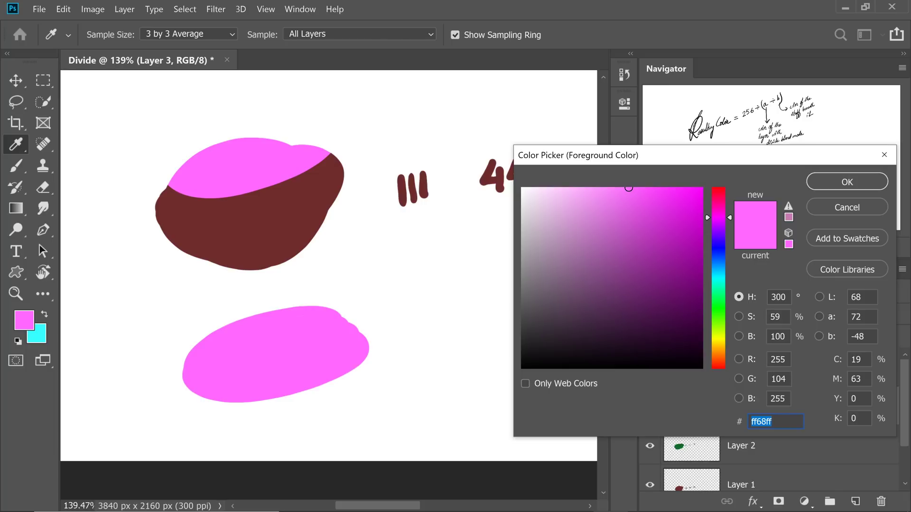
pyautogui.click(836, 181)
pyautogui.moveTo(441, 302)
pyautogui.mouseDown()
pyautogui.moveTo(292, 337)
pyautogui.moveTo(303, 355)
pyautogui.moveTo(310, 339)
pyautogui.moveTo(328, 348)
pyautogui.mouseUp()
pyautogui.moveTo(388, 311)
pyautogui.mouseDown()
pyautogui.moveTo(386, 332)
pyautogui.moveTo(407, 311)
pyautogui.moveTo(427, 321)
pyautogui.mouseUp()
pyautogui.moveTo(478, 287); pyautogui.dragTo(496, 309)
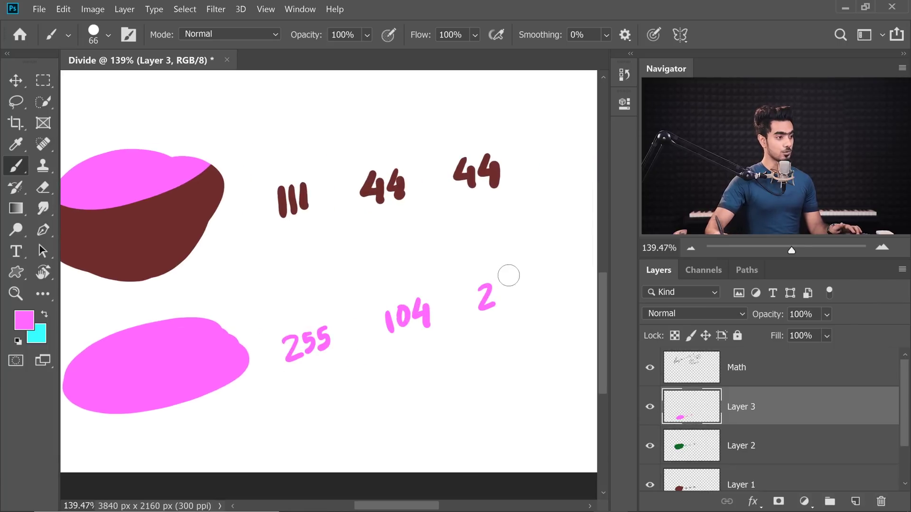
pyautogui.moveTo(496, 276)
pyautogui.mouseDown()
pyautogui.moveTo(493, 304)
pyautogui.moveTo(508, 294)
pyautogui.moveTo(520, 306)
pyautogui.mouseUp()
# - Set the blend mode of Layer 2 with the green blob back to Normal
pyautogui.scroll(-3, 474, 334)
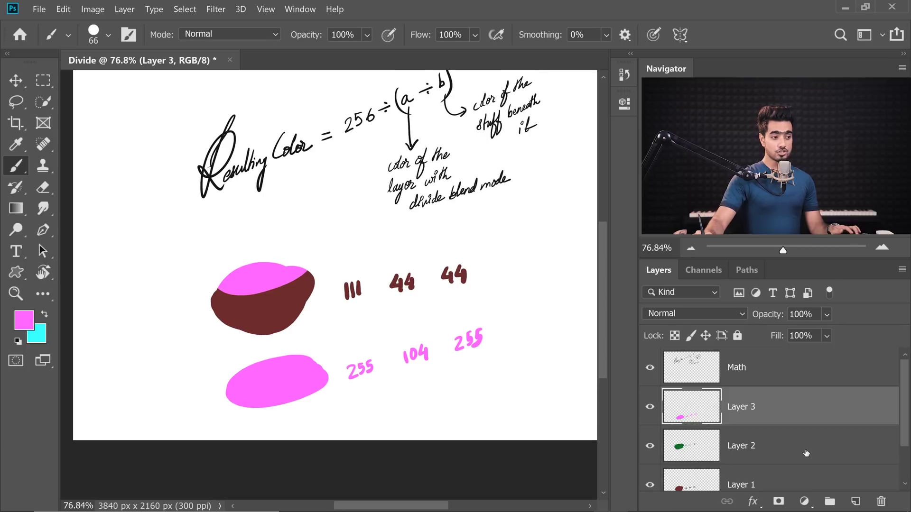
pyautogui.click(805, 452)
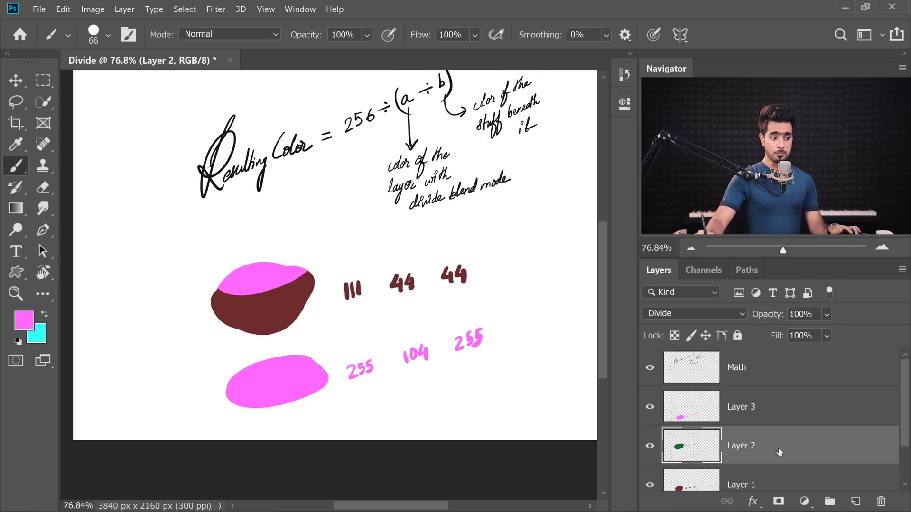
pyautogui.click(681, 311)
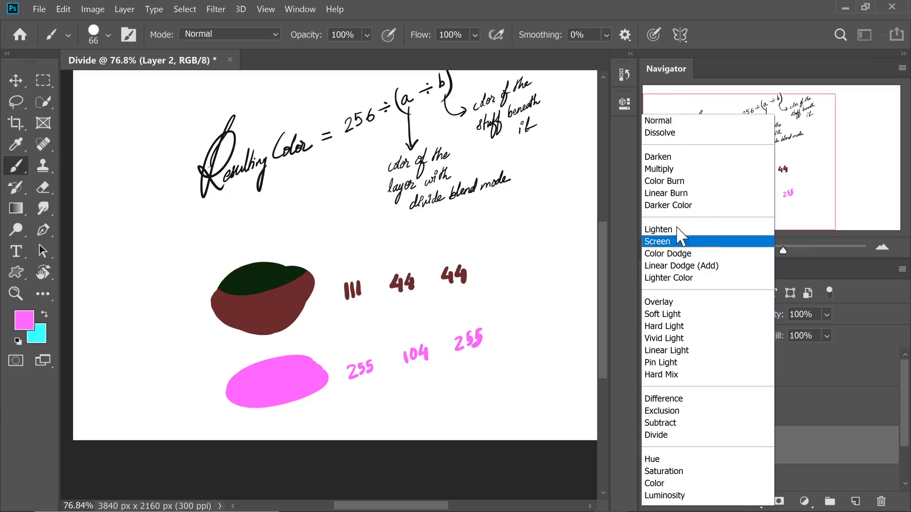
pyautogui.click(660, 120)
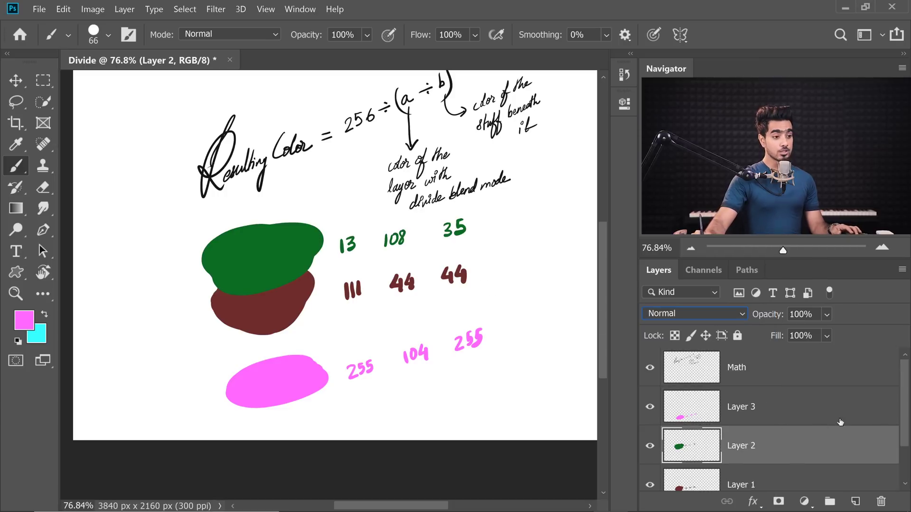
# - Rename Layer 2, which holds the green blob, as Layer 2 Divide
pyautogui.scroll(-1, 900, 429)
pyautogui.doubleClick(742, 411)
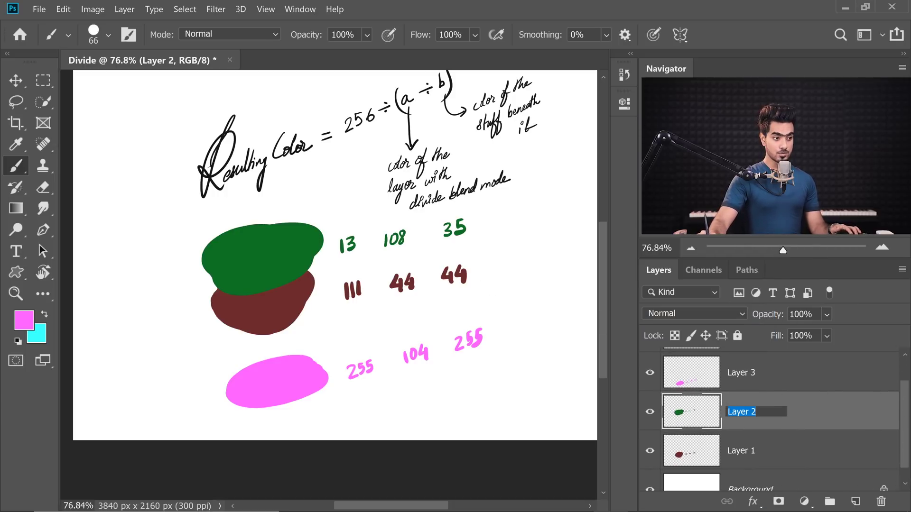
pyautogui.press('End')
pyautogui.write('Divide')
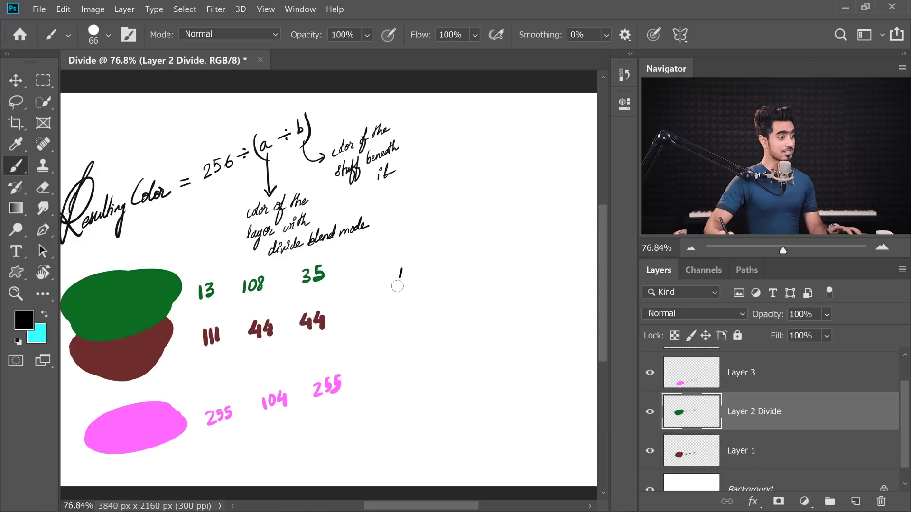
# - Handwrite RC = 256 ÷ (108 ÷ 44) in black beside the swatch values, briefly hiding the green blob's layer and selecting Layer 1 before writing 44
pyautogui.moveTo(419, 269); pyautogui.dragTo(418, 282)
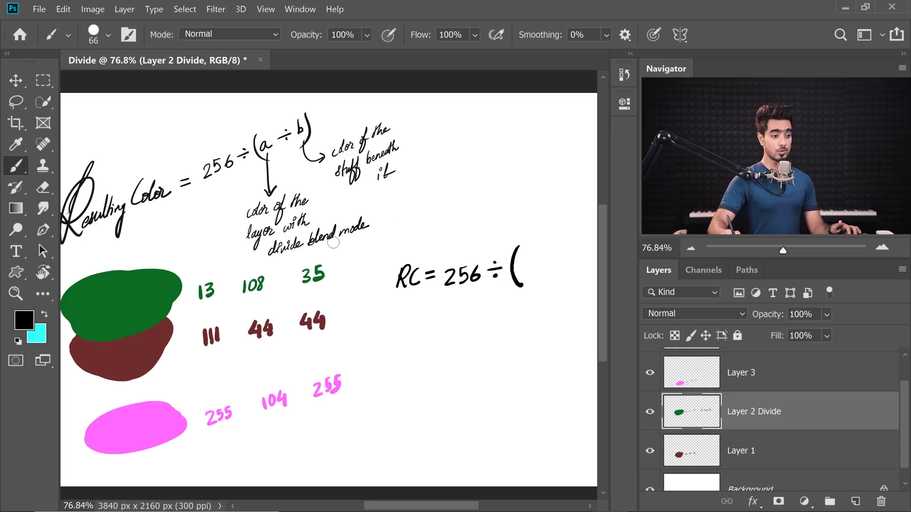
pyautogui.click(649, 411)
pyautogui.click(648, 412)
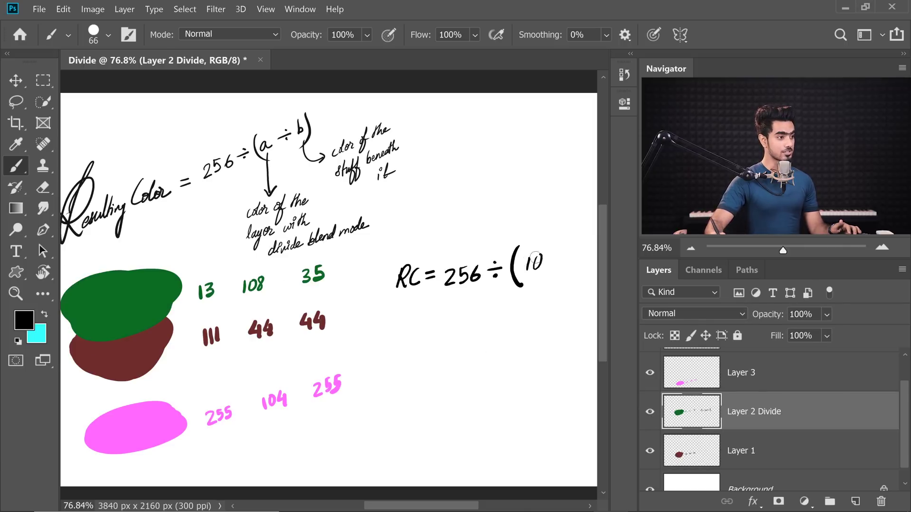
pyautogui.hscroll(2, 513, 275)
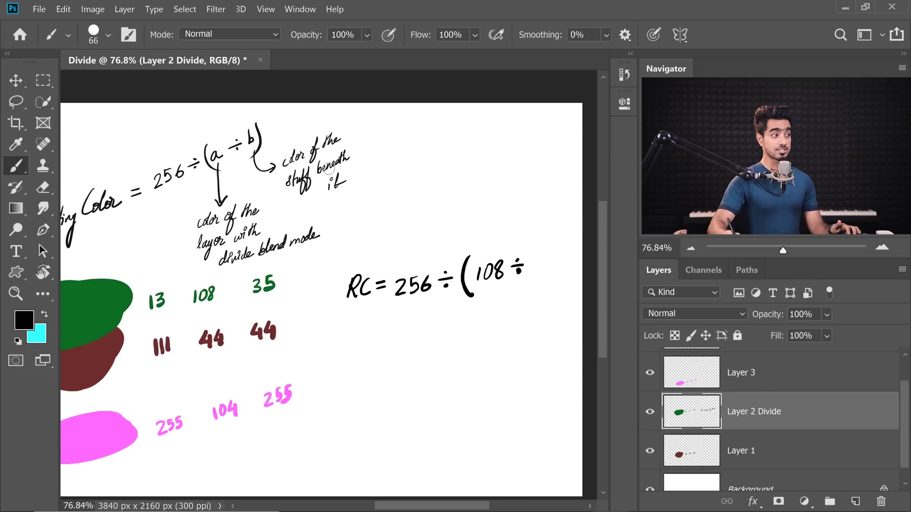
pyautogui.moveTo(233, 337); pyautogui.dragTo(314, 302)
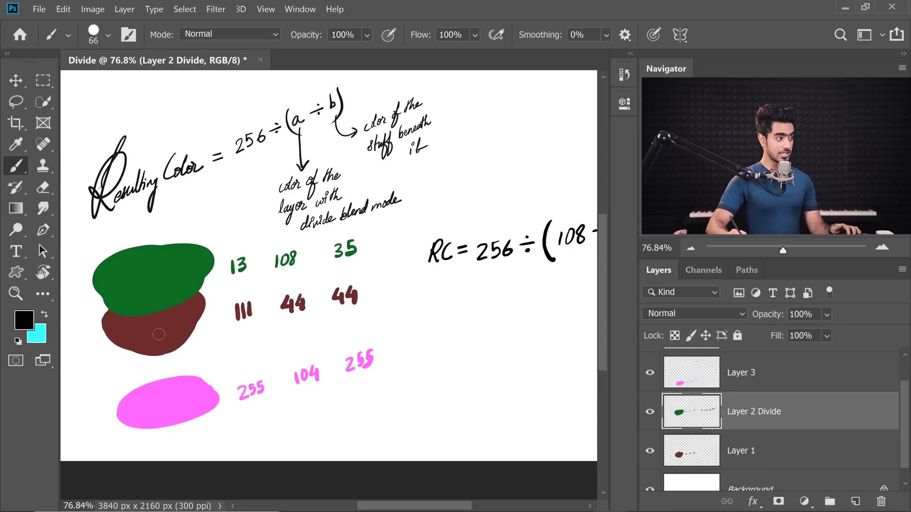
pyautogui.click(745, 448)
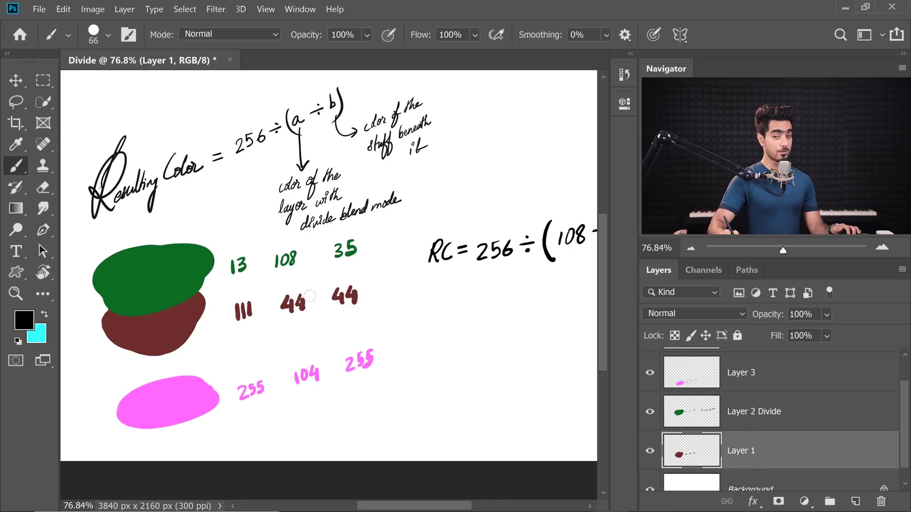
pyautogui.moveTo(317, 299); pyautogui.dragTo(191, 324)
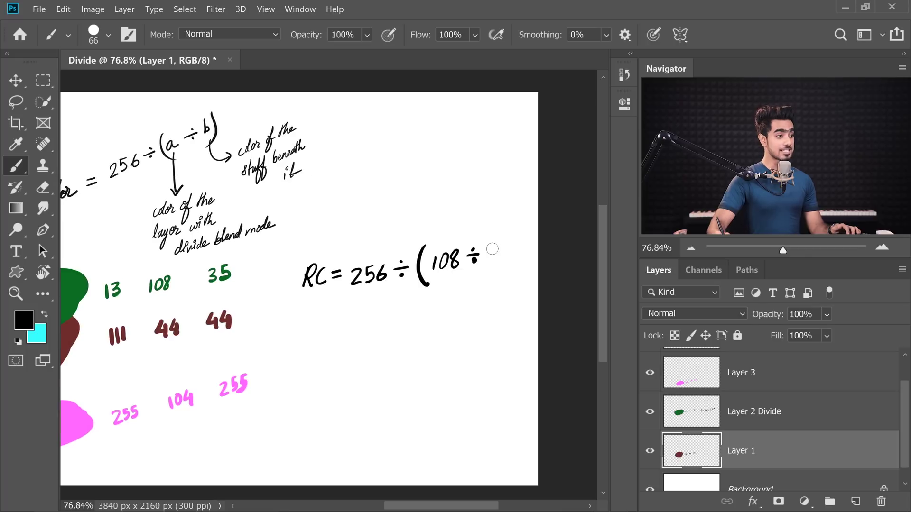
pyautogui.moveTo(513, 232); pyautogui.dragTo(507, 278)
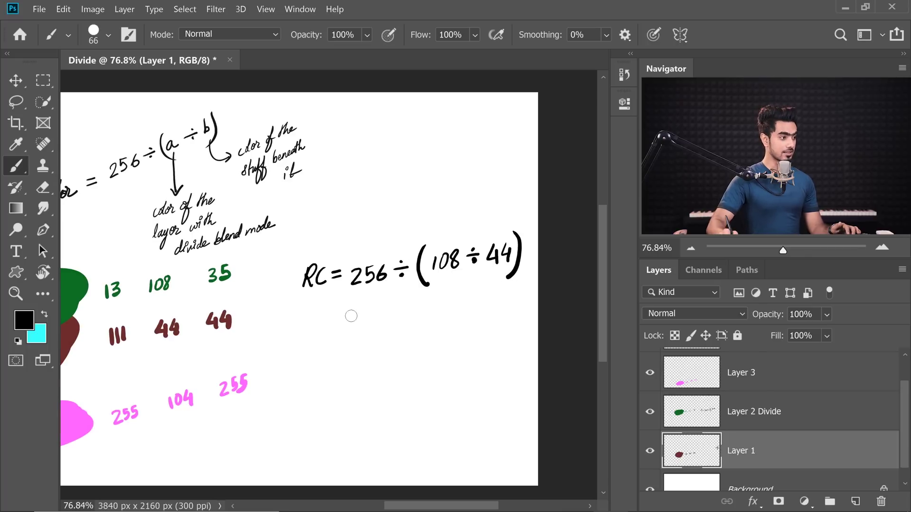
# - Handwrite the calculation lines = 256 ÷ 2.45 and = 104.2 in black below the RC formula
pyautogui.moveTo(361, 318); pyautogui.dragTo(373, 328)
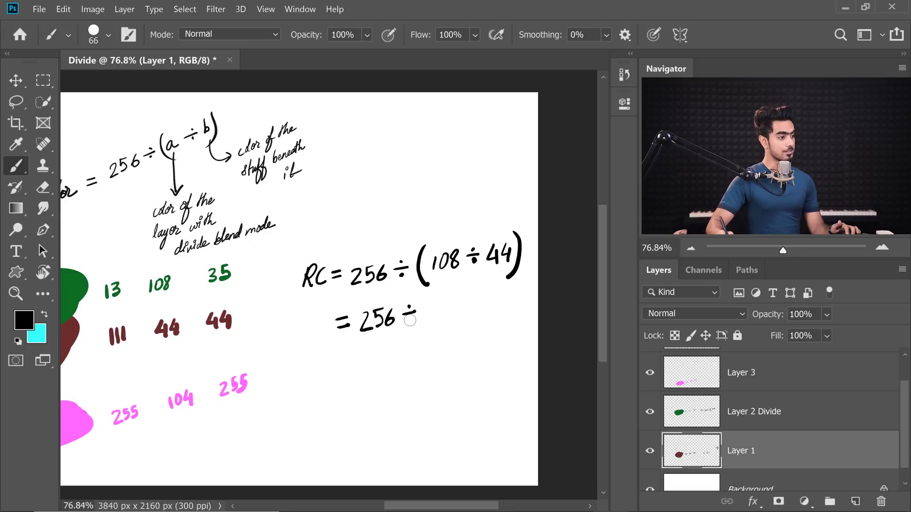
pyautogui.moveTo(433, 305); pyautogui.dragTo(446, 314)
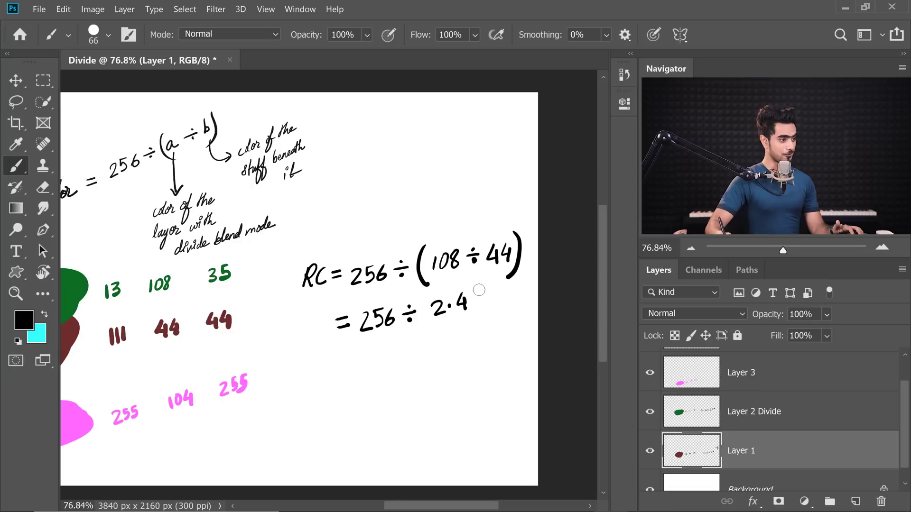
pyautogui.moveTo(347, 377)
pyautogui.mouseDown()
pyautogui.moveTo(314, 368)
pyautogui.moveTo(349, 363)
pyautogui.mouseUp()
pyautogui.moveTo(360, 347); pyautogui.dragTo(383, 353)
pyautogui.moveTo(375, 345)
pyautogui.mouseDown()
pyautogui.moveTo(377, 361)
pyautogui.moveTo(417, 355)
pyautogui.mouseUp()
# - Draw a curved black arrow from the handwritten 104.2 to the pink 104 beside the pink blob
pyautogui.moveTo(355, 374)
pyautogui.mouseDown()
pyautogui.moveTo(442, 350)
pyautogui.moveTo(456, 336)
pyautogui.moveTo(443, 367)
pyautogui.moveTo(237, 357)
pyautogui.moveTo(479, 350)
pyautogui.moveTo(511, 324)
pyautogui.mouseUp()
pyautogui.hotkey('ctrl', 'z')
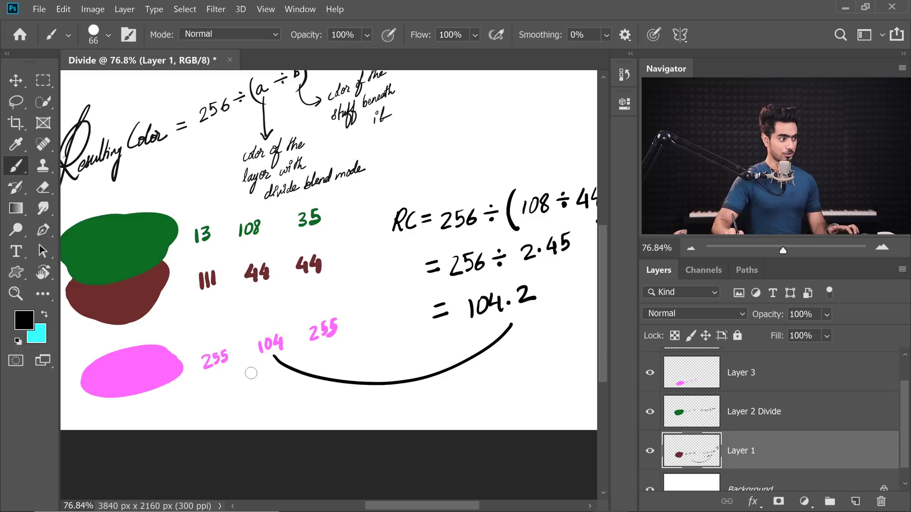
pyautogui.moveTo(269, 367); pyautogui.dragTo(293, 358)
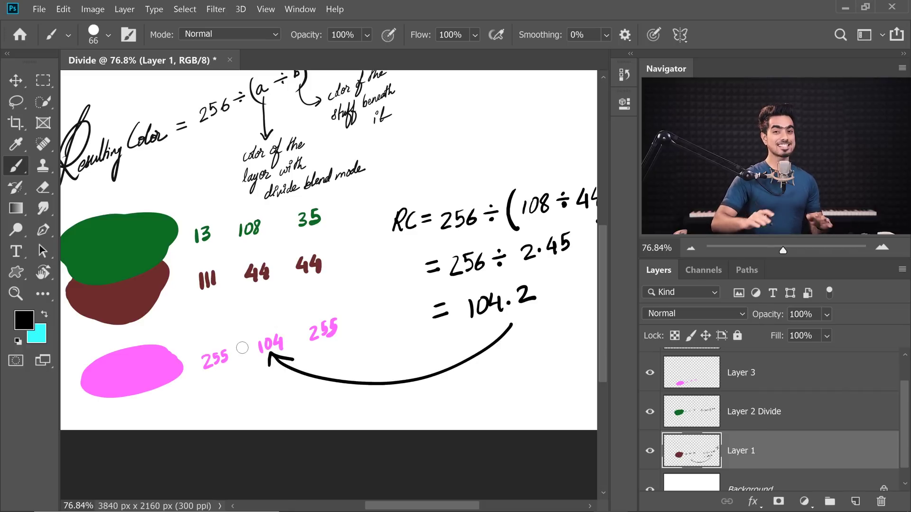
pyautogui.hscroll(2, 298, 272)
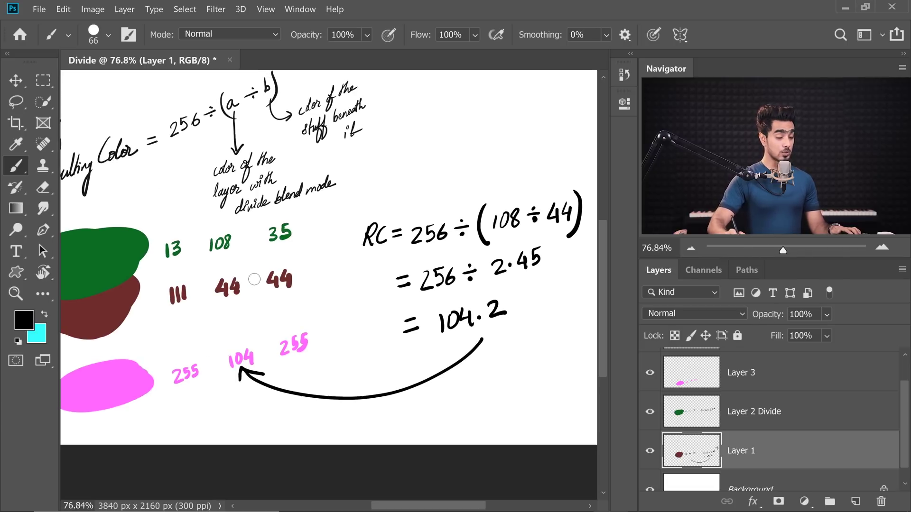
pyautogui.moveTo(253, 311); pyautogui.dragTo(322, 316)
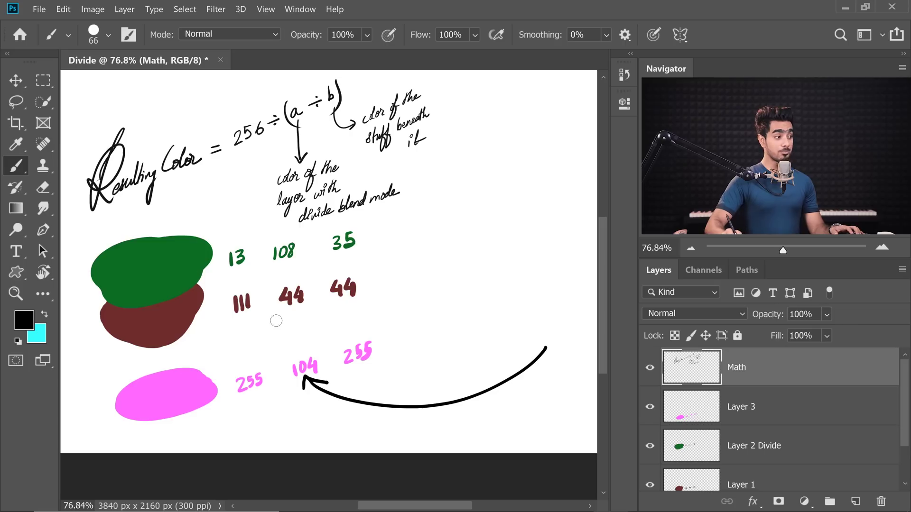
pyautogui.scroll(-2, 266, 332)
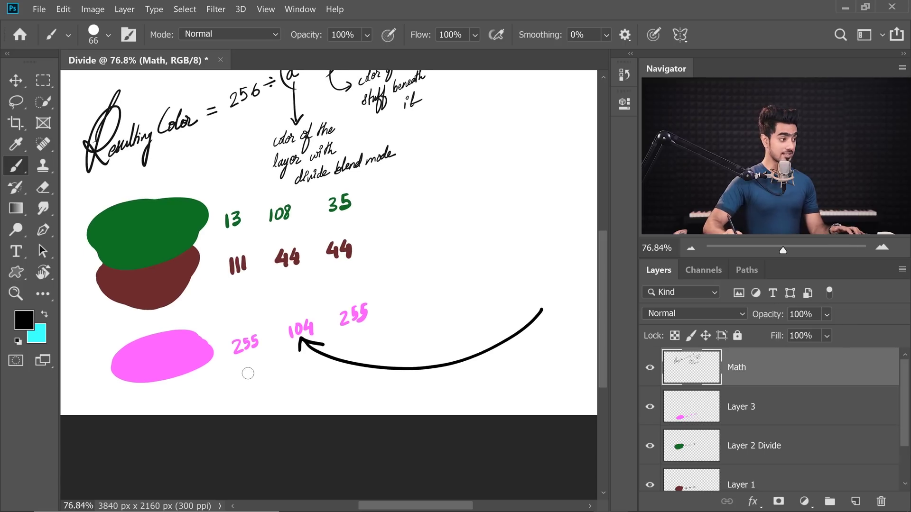